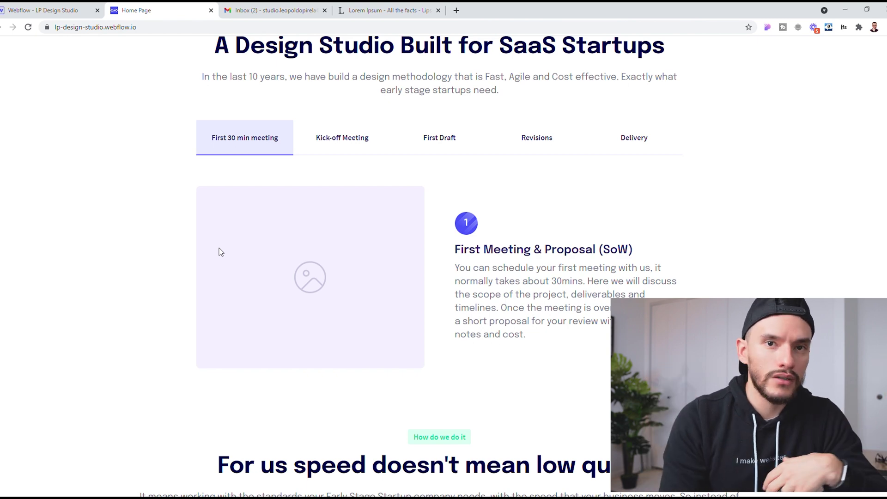
# - Review the published home page, then the Webflow for SaaS Startups page through its pricing and FAQ sections
pyautogui.scroll(-15, 357, 170)
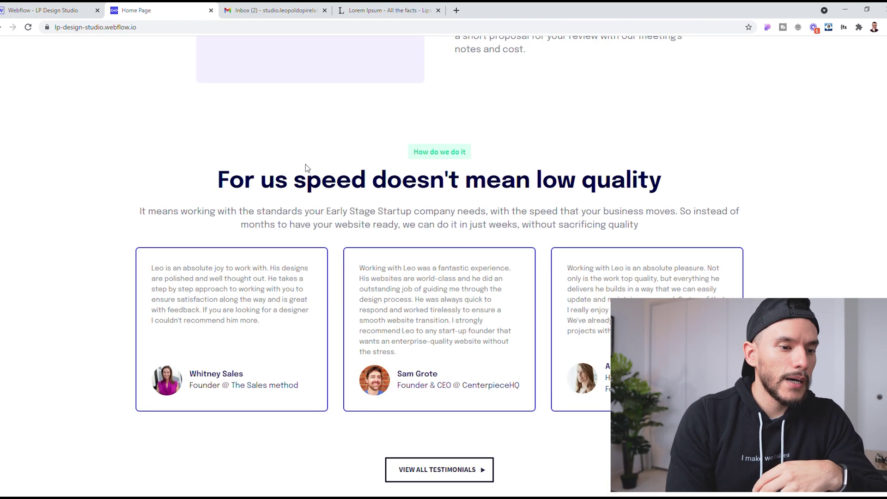
pyautogui.scroll(-3, 306, 164)
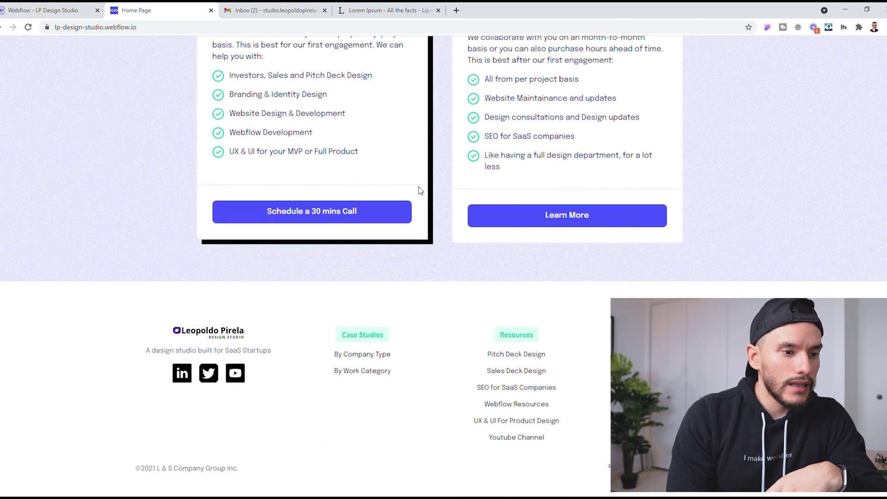
pyautogui.click(513, 402)
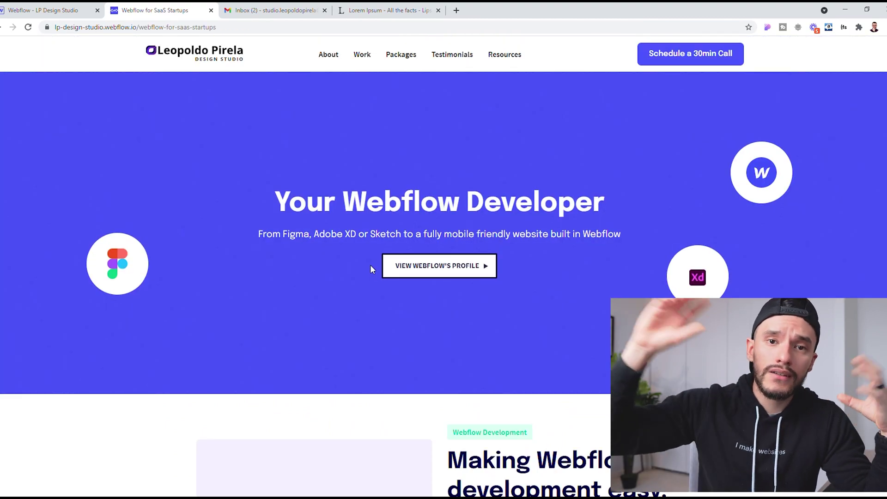
pyautogui.scroll(-5, 364, 278)
pyautogui.scroll(-15, 365, 277)
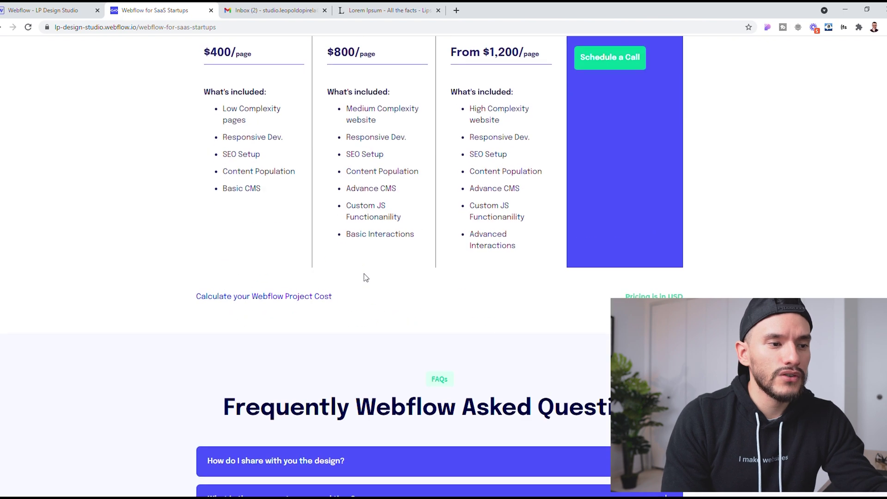
pyautogui.scroll(-1, 364, 277)
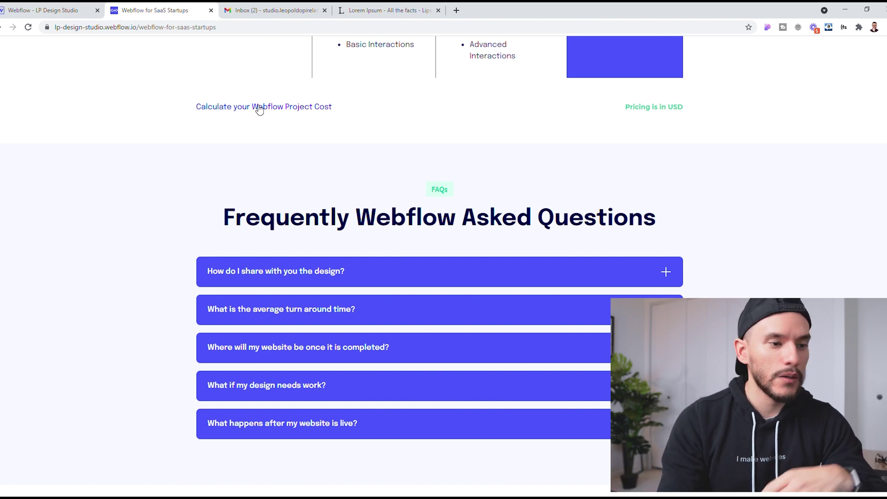
# - Switch to the Webflow Designer and open the Case Studies collection item "Transforming a website with its current assets"
pyautogui.click(37, 6)
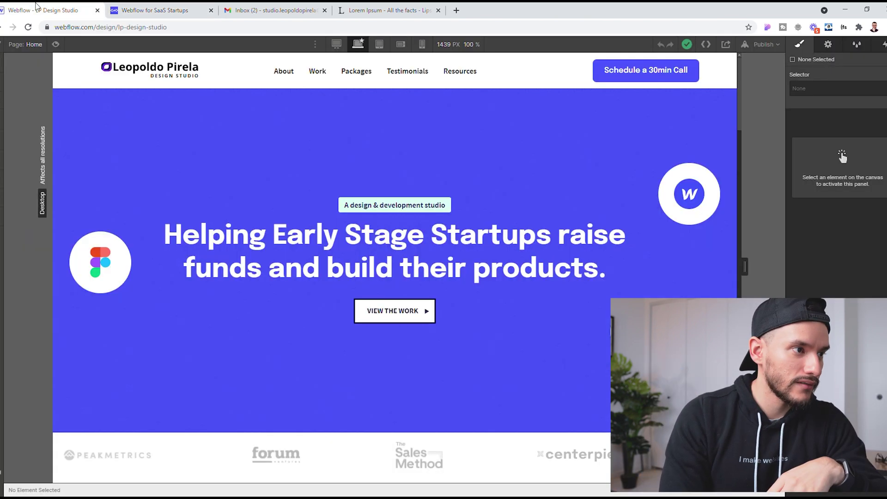
pyautogui.press('c')
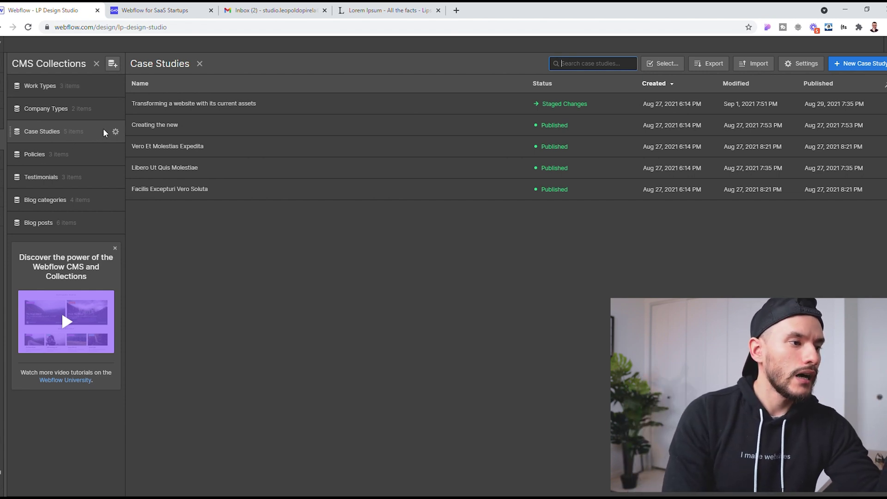
pyautogui.click(51, 129)
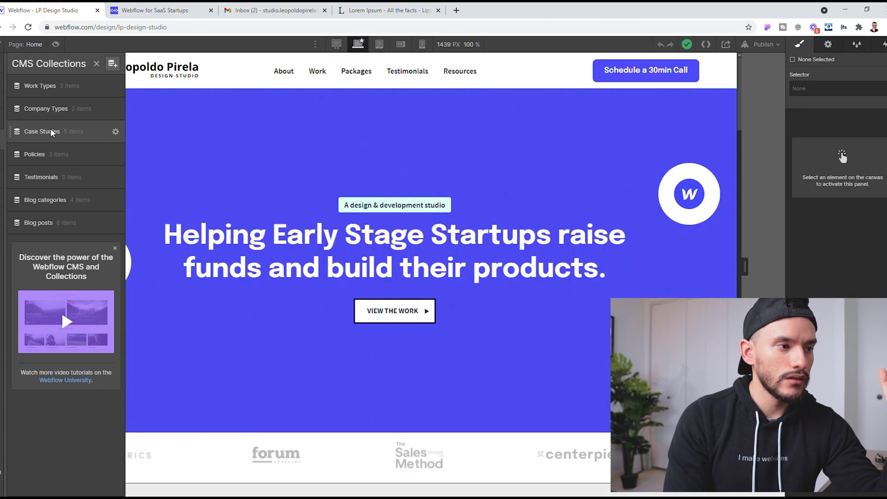
pyautogui.click(51, 129)
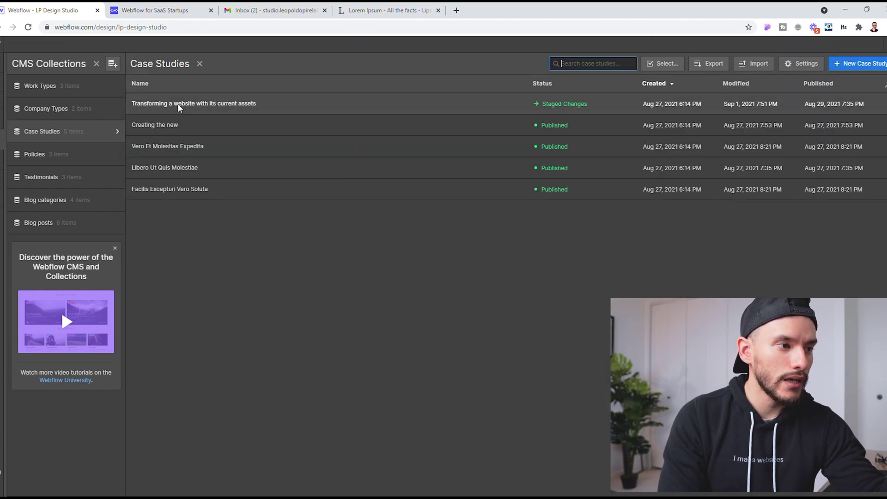
pyautogui.click(183, 104)
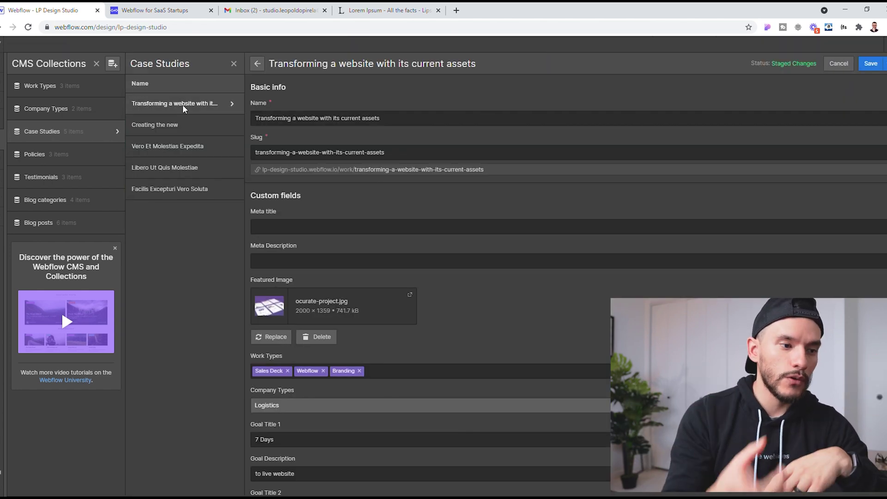
# - Examine the case study's fields, from name and slug through the goal titles and descriptions to the case study content
pyautogui.scroll(-8, 382, 196)
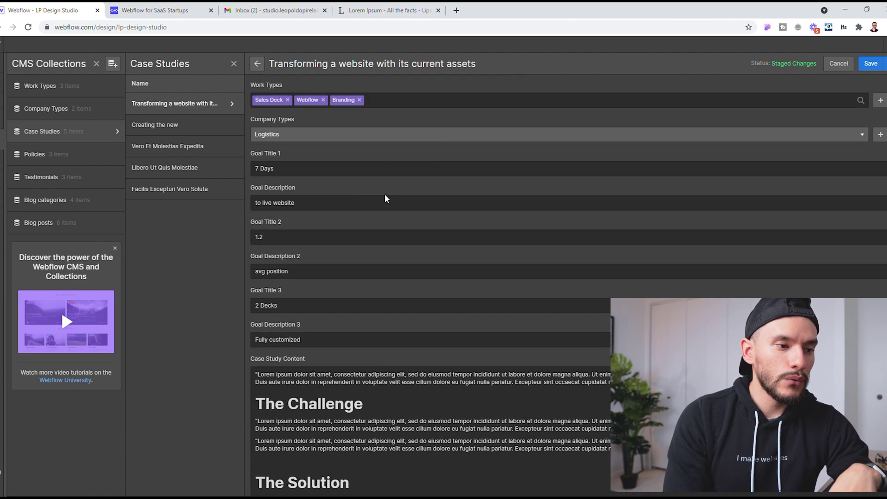
pyautogui.click(389, 298)
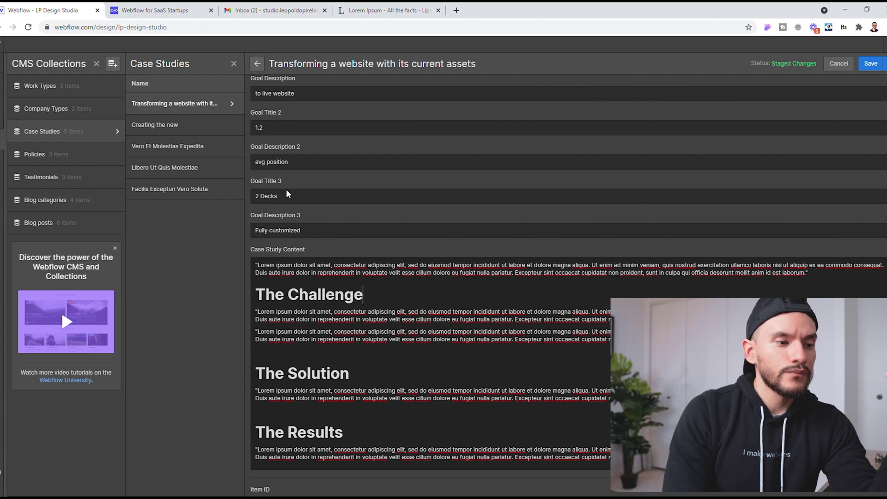
pyautogui.scroll(8, 322, 246)
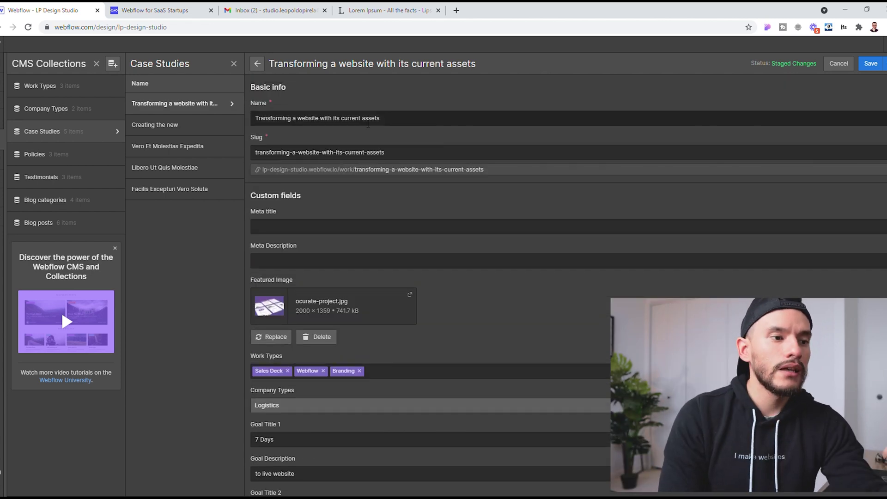
pyautogui.click(260, 123)
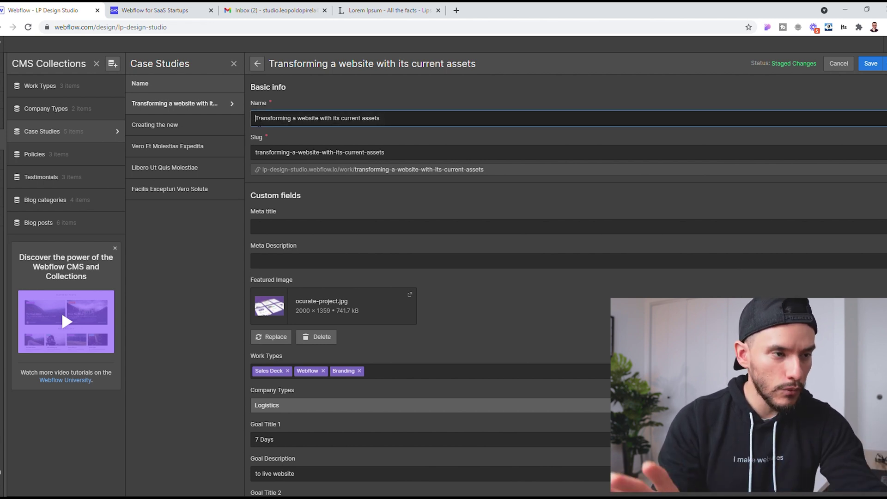
pyautogui.moveTo(260, 122); pyautogui.dragTo(397, 164)
pyautogui.scroll(-4, 397, 164)
pyautogui.scroll(4, 390, 178)
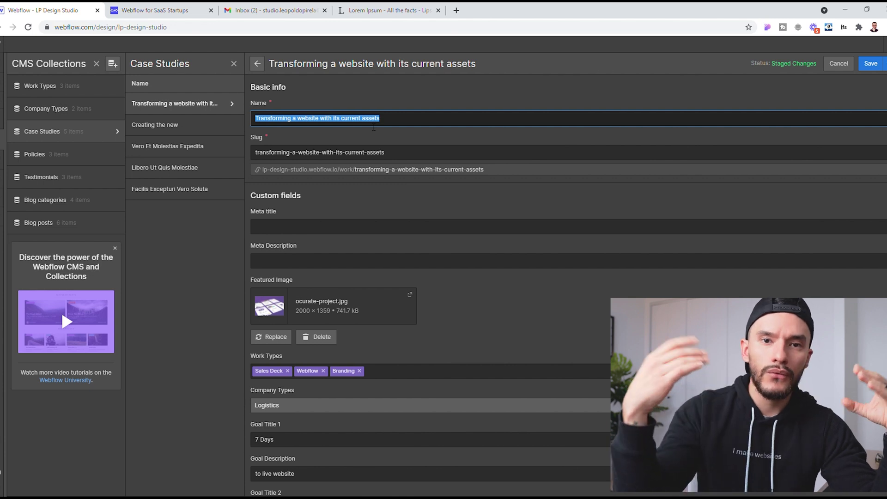
pyautogui.scroll(-3, 411, 121)
pyautogui.scroll(3, 411, 121)
pyautogui.click(363, 155)
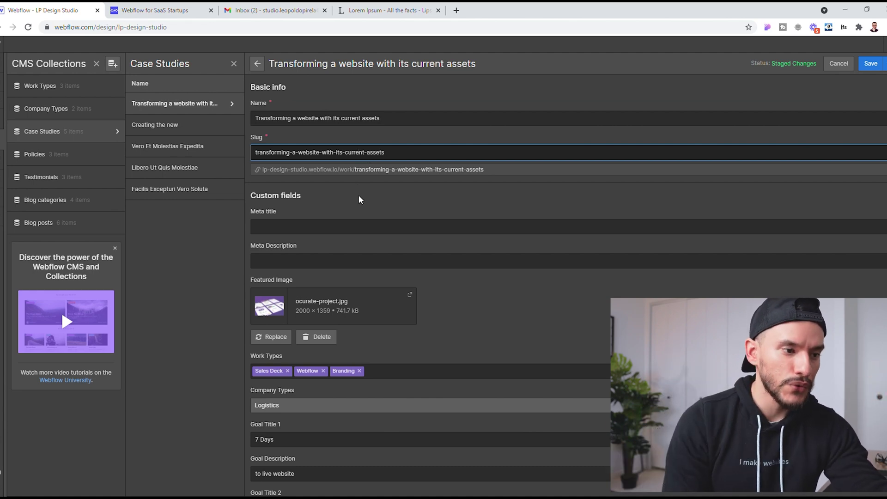
pyautogui.scroll(-3, 365, 192)
pyautogui.scroll(-7, 376, 190)
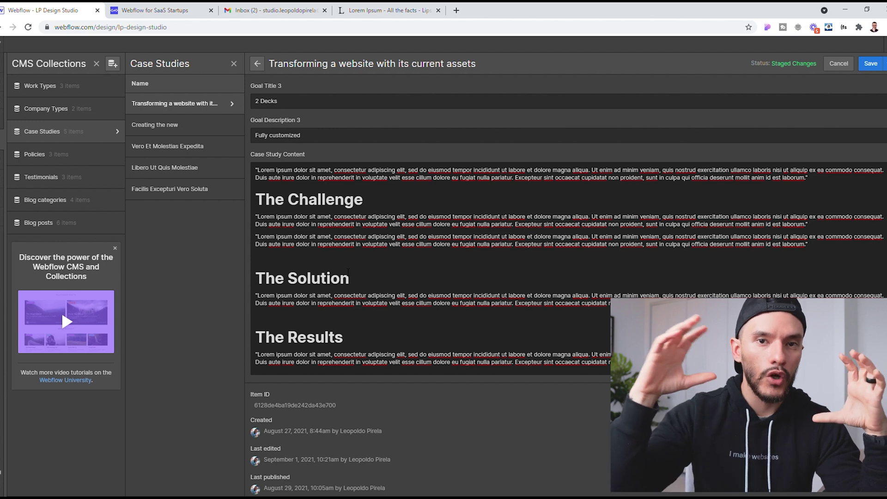
# - Check the H2 formatting of "The Challenge" heading in the case study content
pyautogui.click(318, 199)
pyautogui.moveTo(275, 200); pyautogui.dragTo(334, 200)
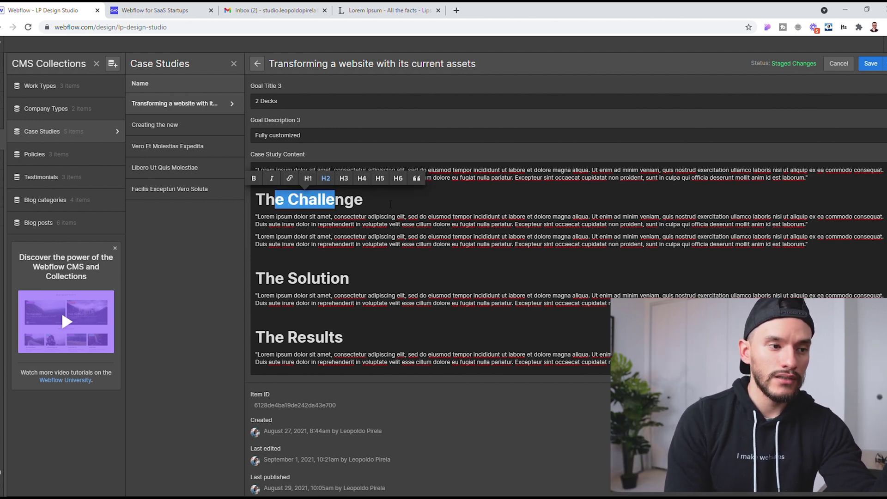
pyautogui.click(326, 179)
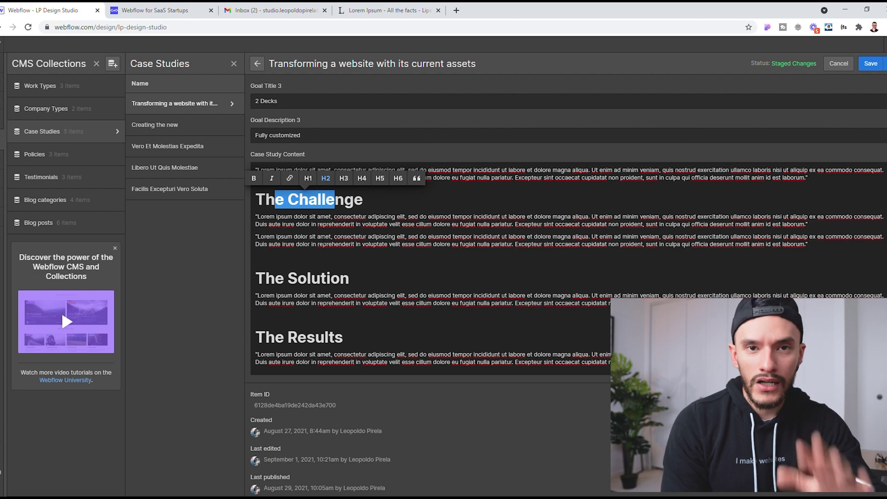
# - Open the Case Studies Template collection page for editing
pyautogui.click(1, 121)
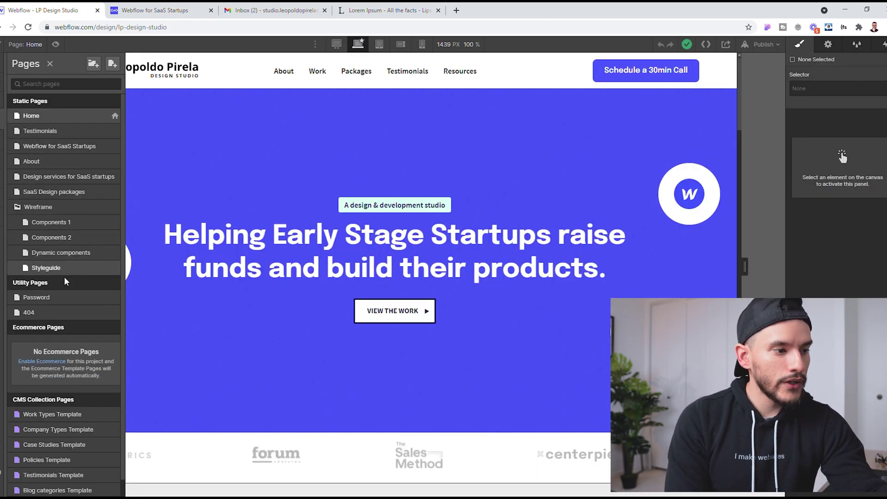
pyautogui.scroll(-1, 57, 383)
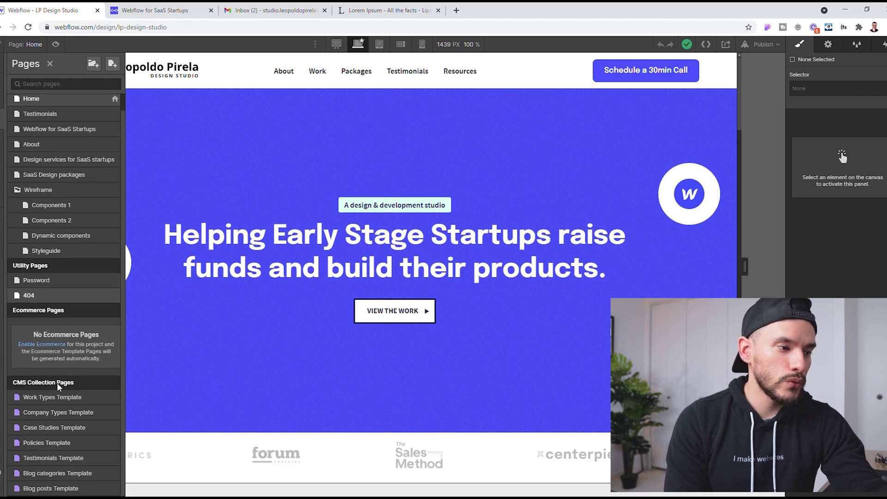
pyautogui.click(61, 432)
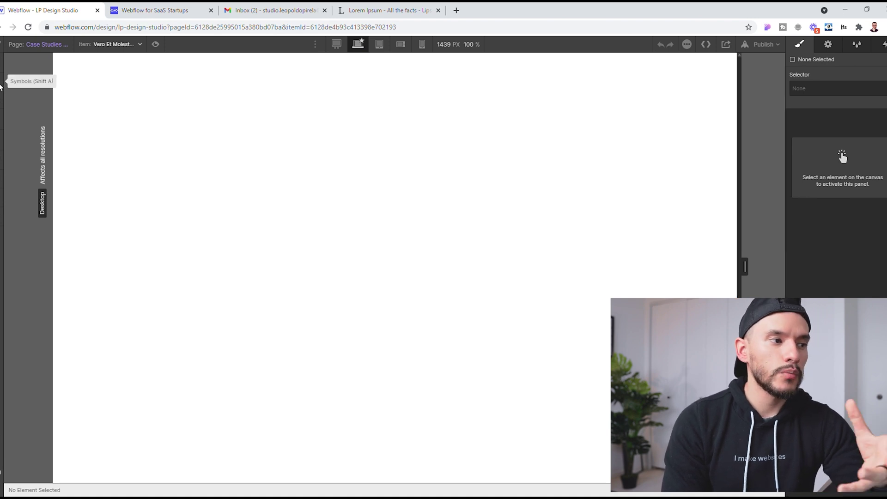
# - Add the nav main symbol to the empty Case Studies Template page
pyautogui.click(0, 87)
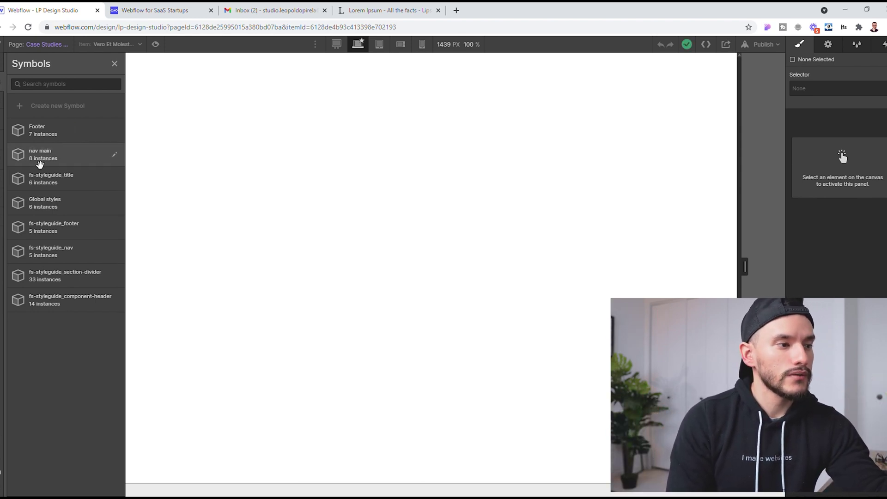
pyautogui.moveTo(40, 164); pyautogui.dragTo(248, 105)
pyautogui.click(216, 110)
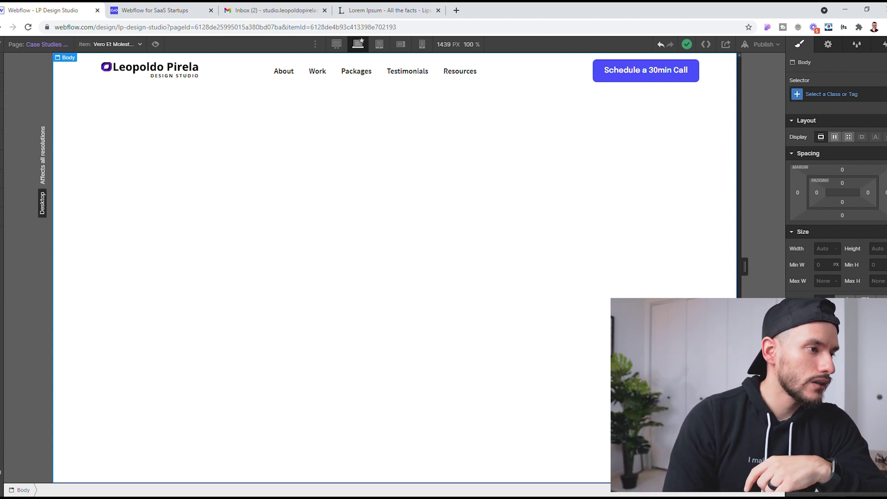
# - Open the About page and copy its Hero section
pyautogui.click(1, 115)
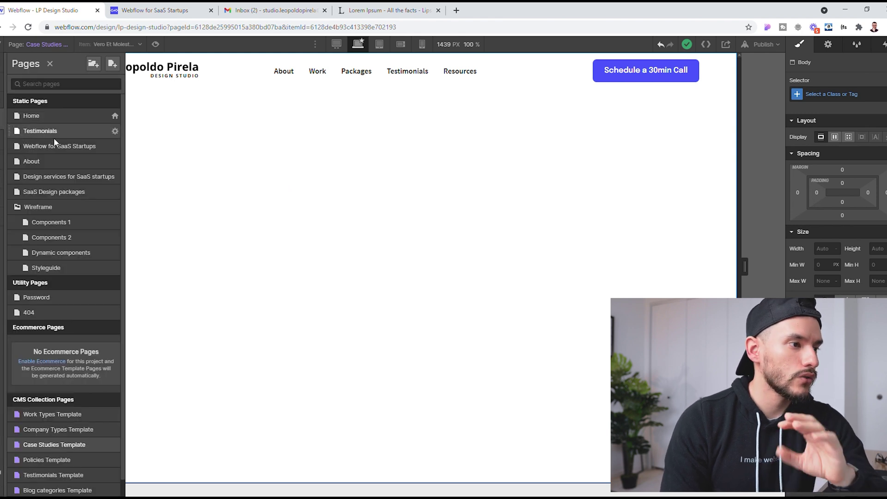
pyautogui.click(52, 158)
pyautogui.click(77, 124)
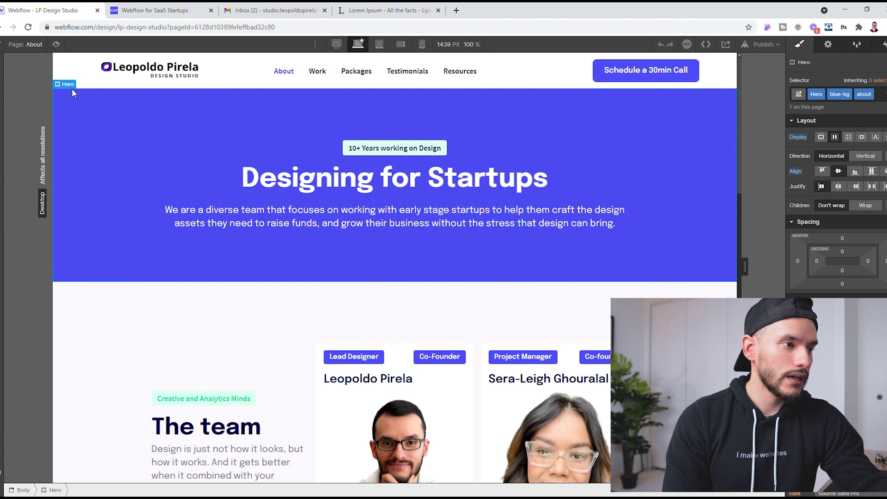
pyautogui.press('z')
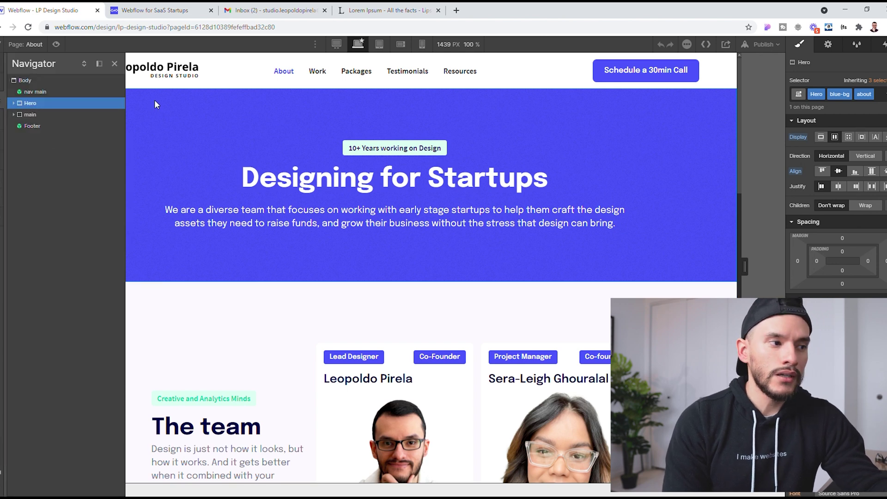
pyautogui.press('z')
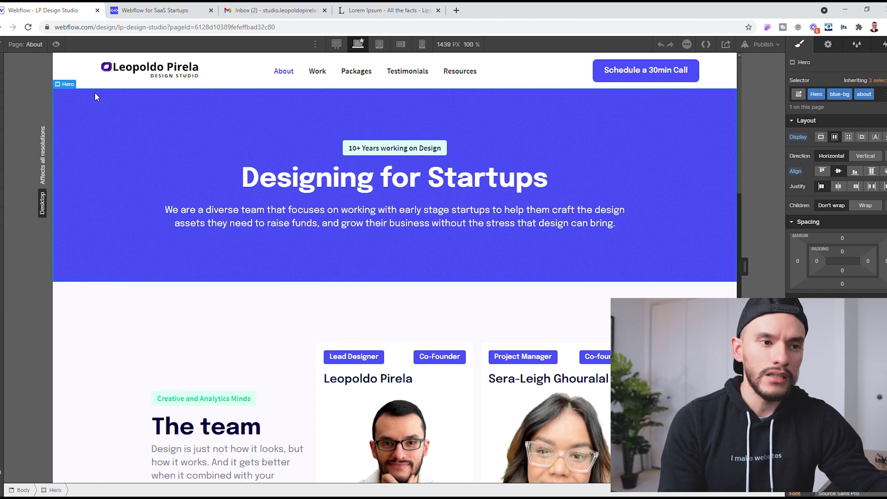
# - Return to the Case Studies Template page and paste the Hero section below the navigation
pyautogui.click(4, 120)
pyautogui.scroll(-1, 76, 326)
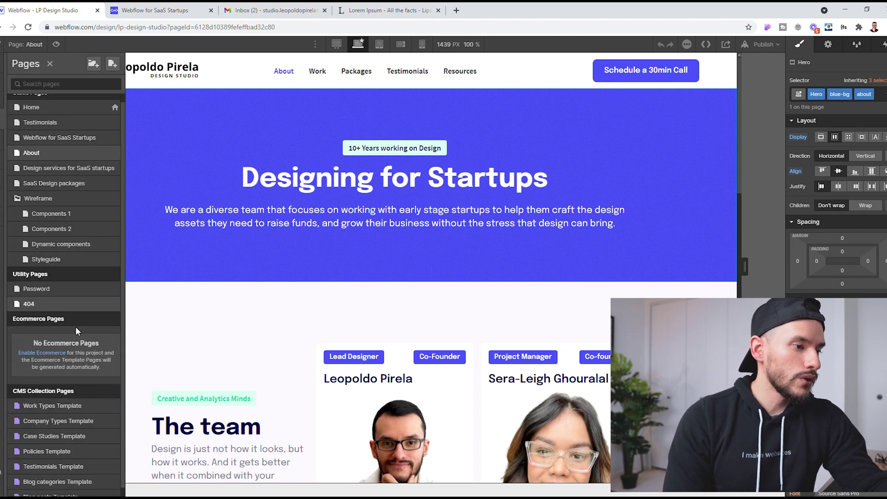
pyautogui.click(44, 427)
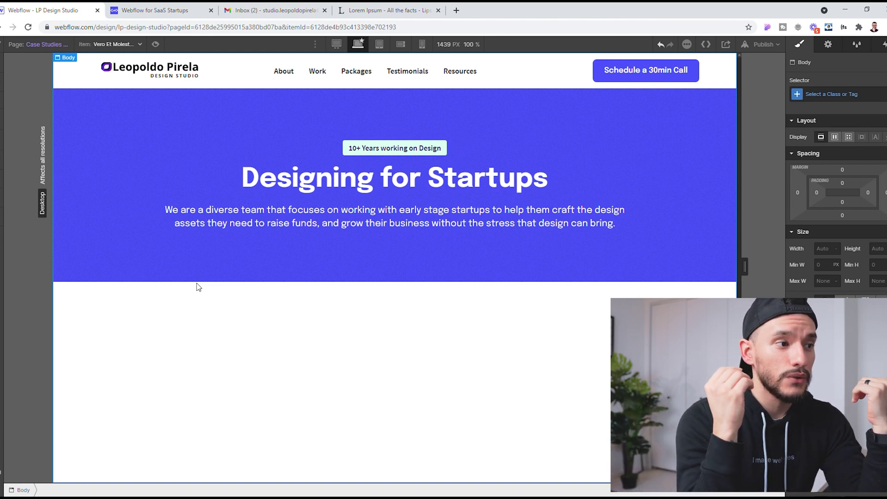
# - Bind the Hero heading's text to the Name field of the Case Studies collection
pyautogui.click(303, 187)
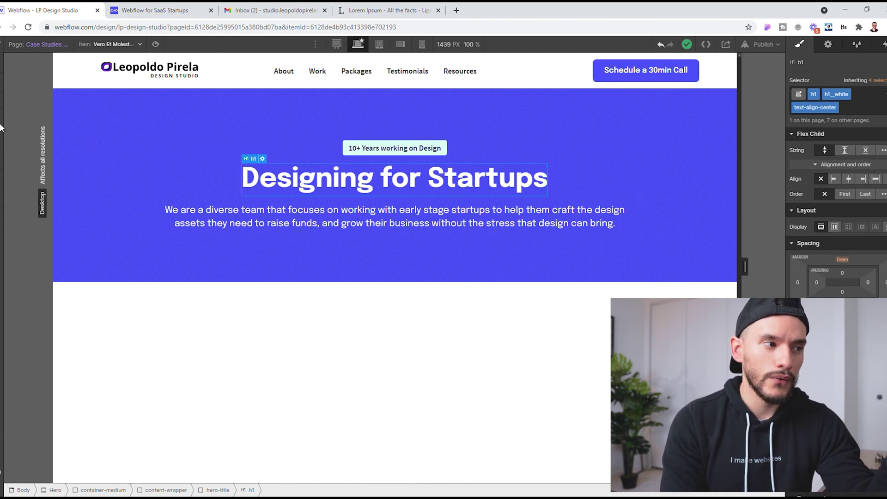
pyautogui.click(340, 262)
pyautogui.click(292, 185)
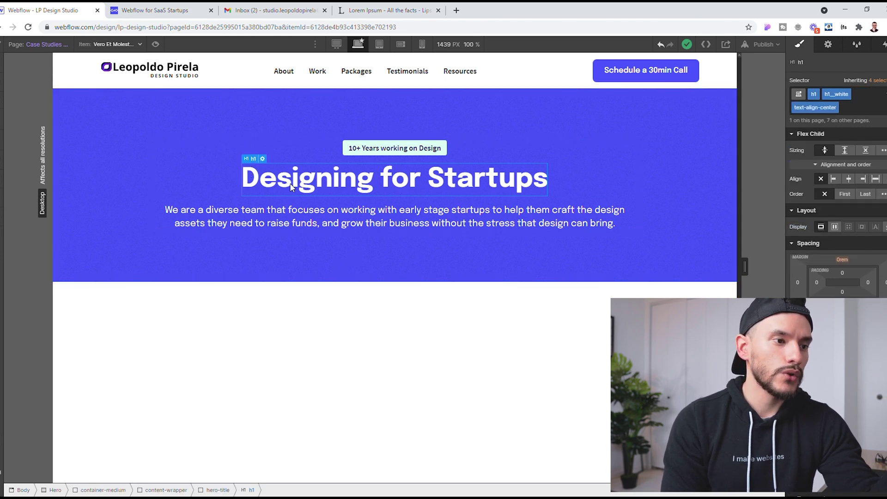
pyautogui.click(262, 161)
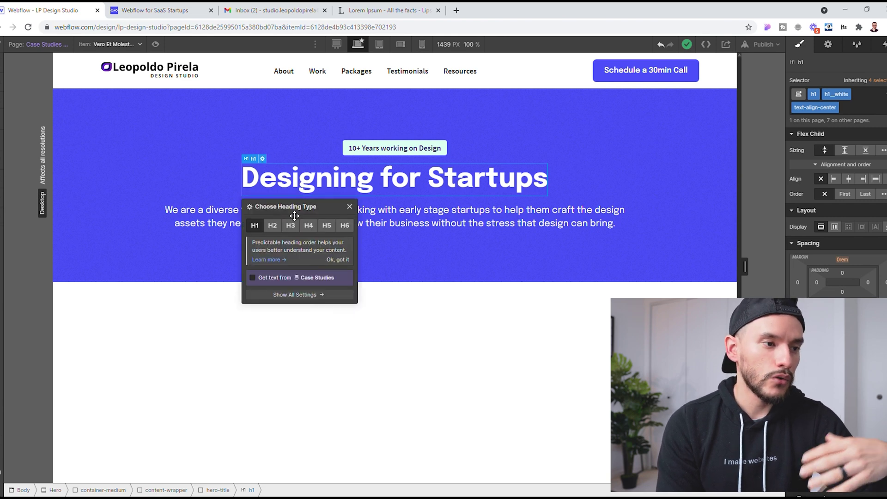
pyautogui.moveTo(286, 214); pyautogui.dragTo(370, 150)
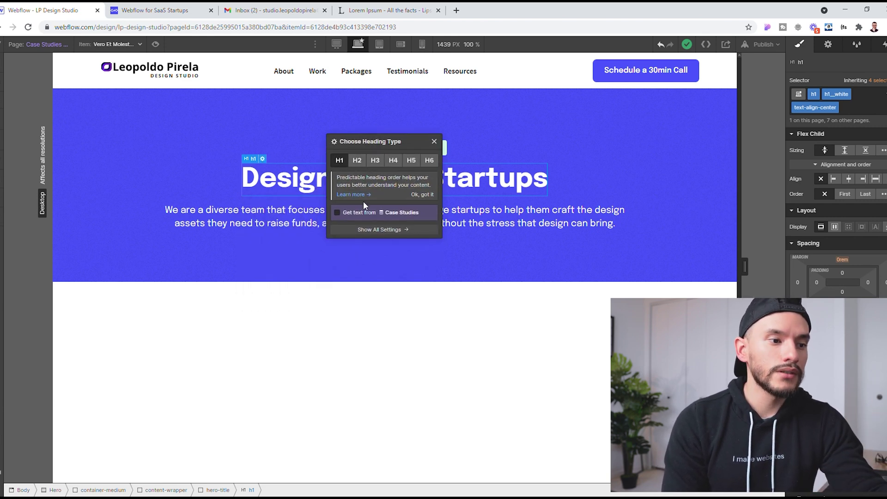
pyautogui.click(367, 212)
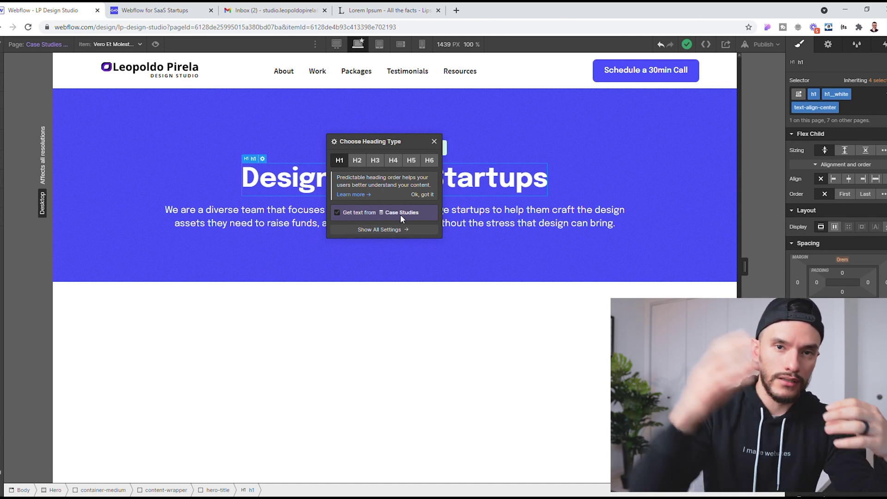
pyautogui.click(384, 215)
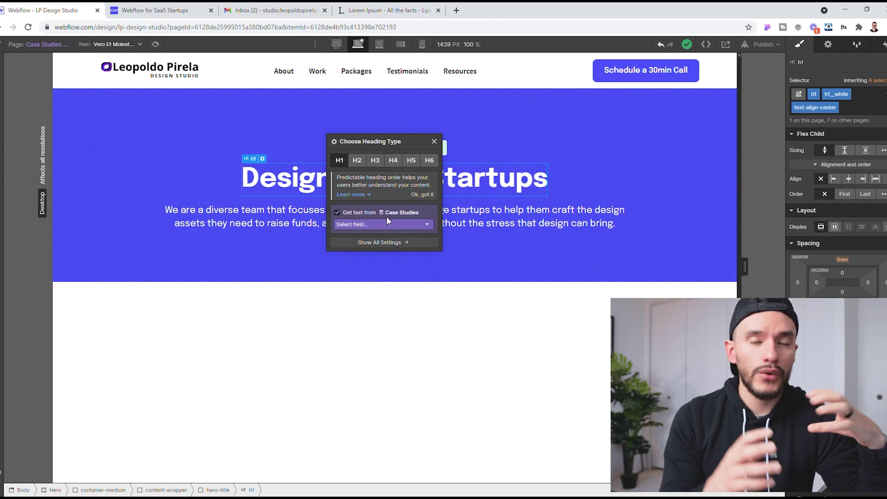
pyautogui.click(380, 225)
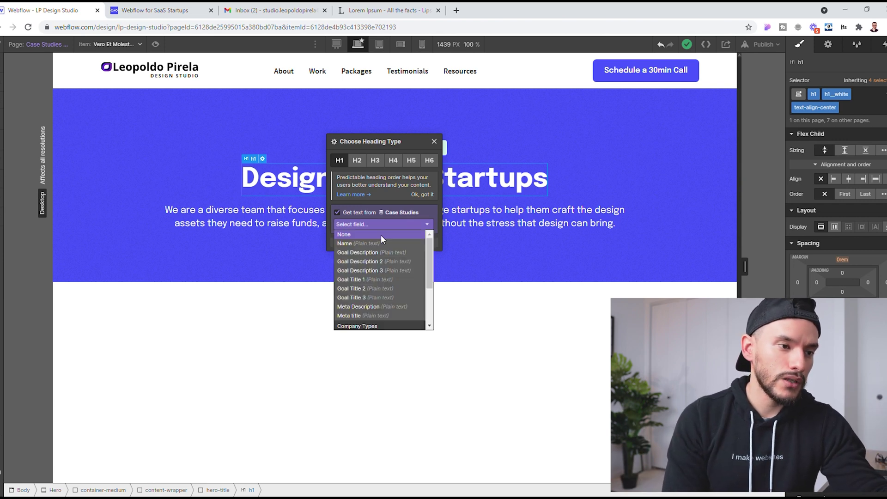
pyautogui.click(380, 243)
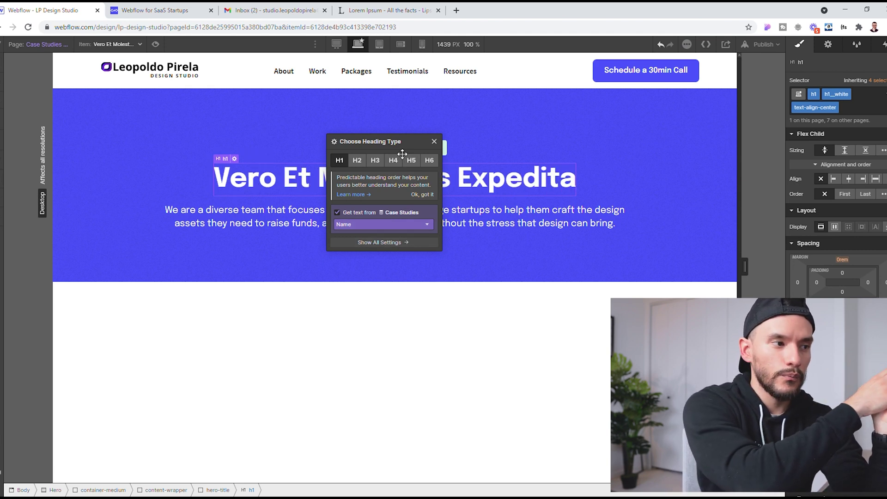
pyautogui.moveTo(403, 153); pyautogui.dragTo(374, 153)
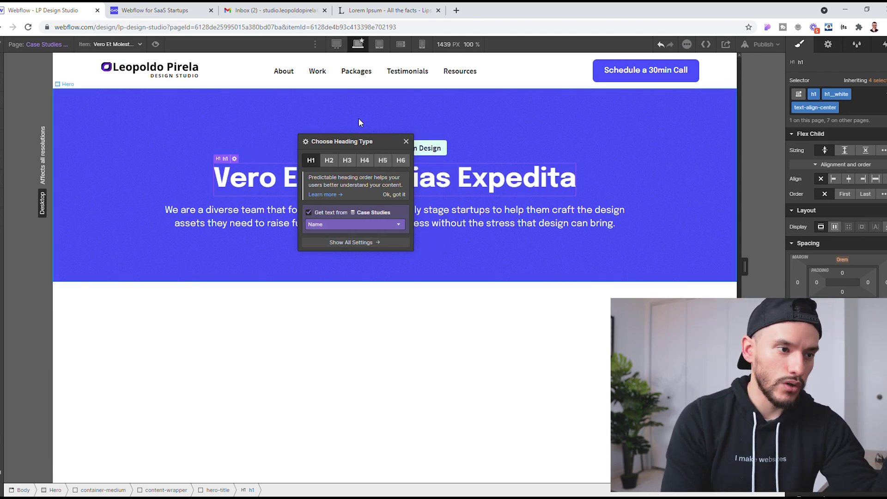
pyautogui.click(406, 143)
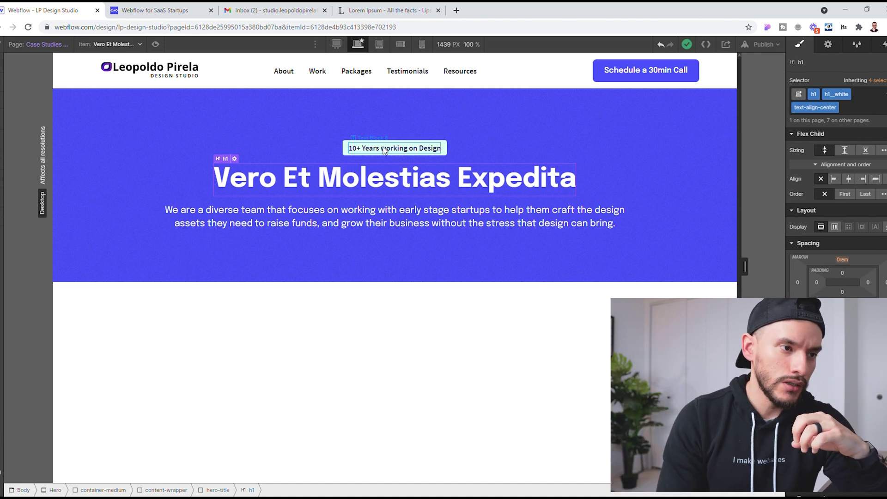
# - Bind the text of the Hero tag above the heading to the Company Types Name field
pyautogui.click(384, 149)
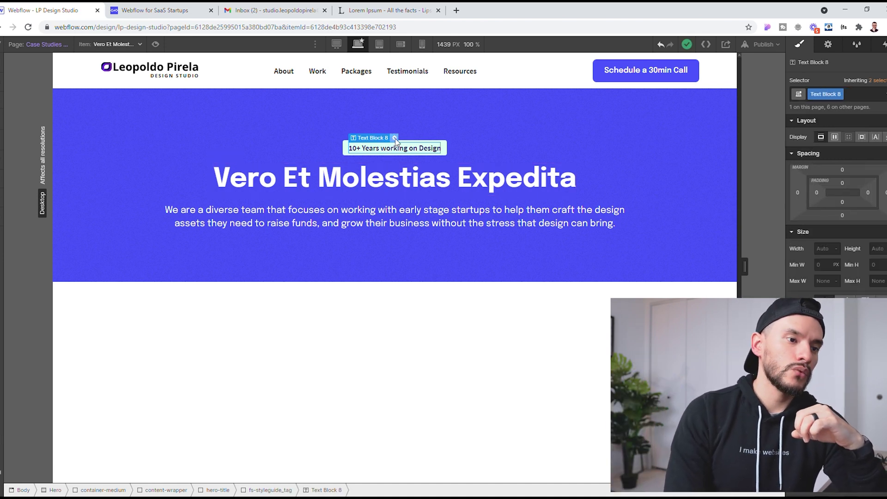
pyautogui.click(395, 138)
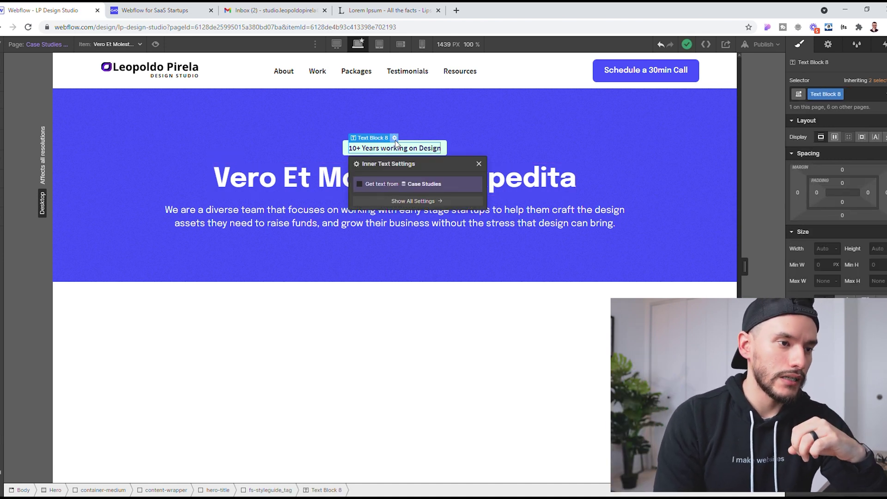
pyautogui.click(372, 185)
pyautogui.click(420, 196)
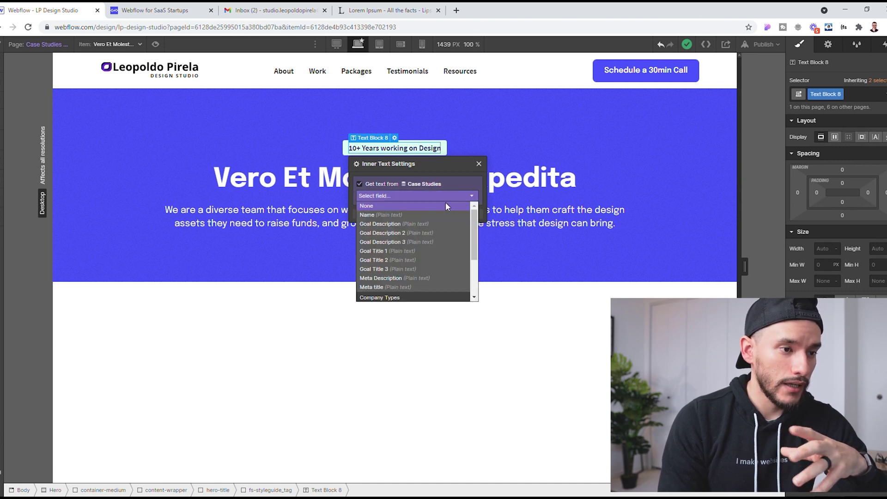
pyautogui.scroll(-5, 405, 287)
pyautogui.scroll(-1, 405, 287)
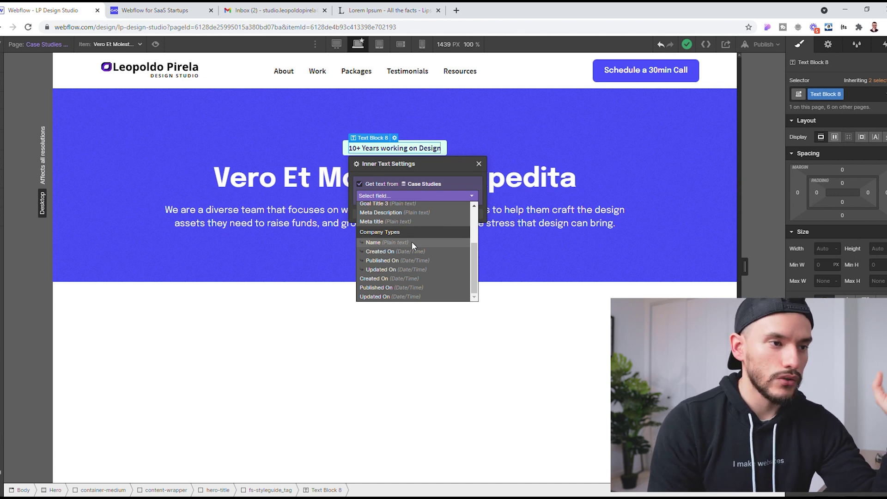
pyautogui.click(412, 242)
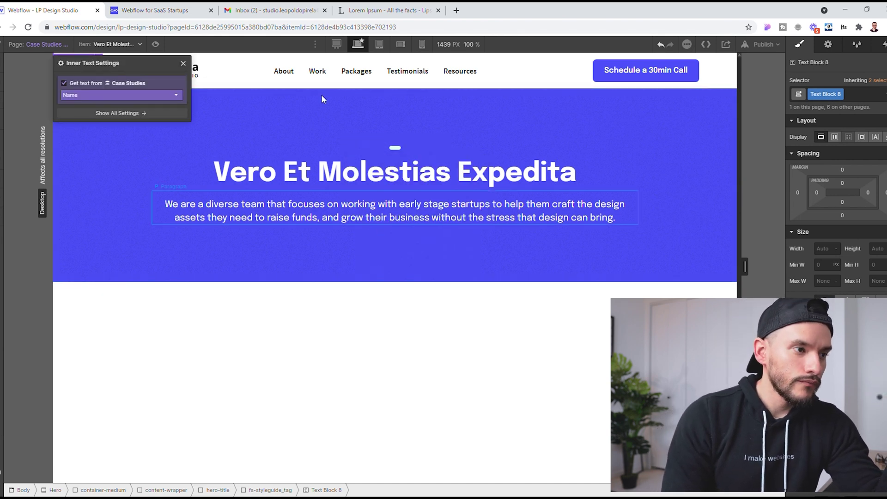
pyautogui.click(183, 63)
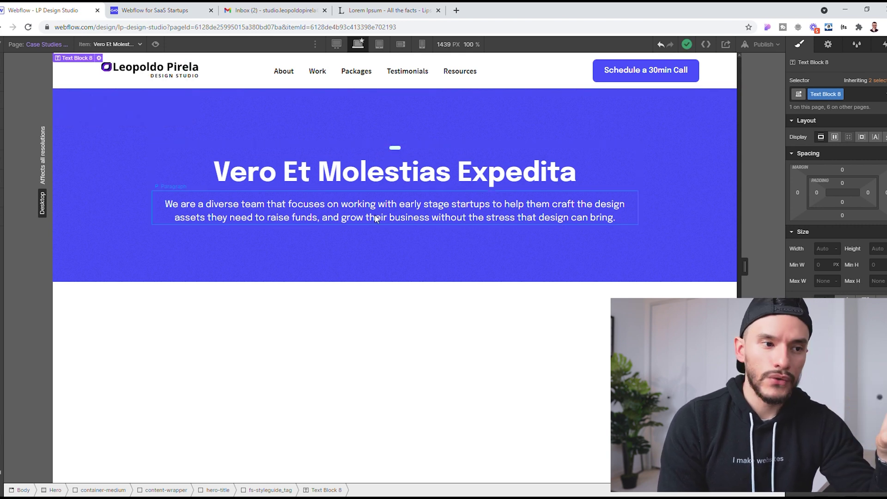
# - Bind the Hero paragraph's text to the Meta Description field of the Case Studies collection
pyautogui.click(353, 213)
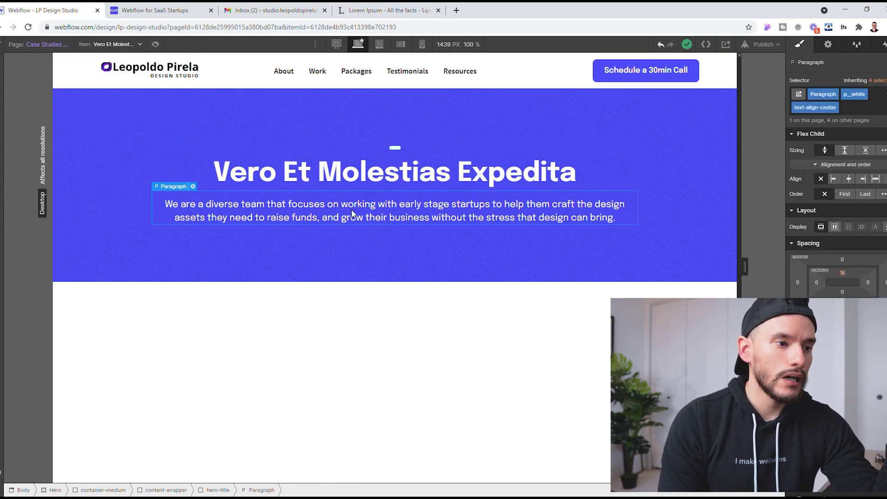
pyautogui.click(194, 186)
pyautogui.click(185, 256)
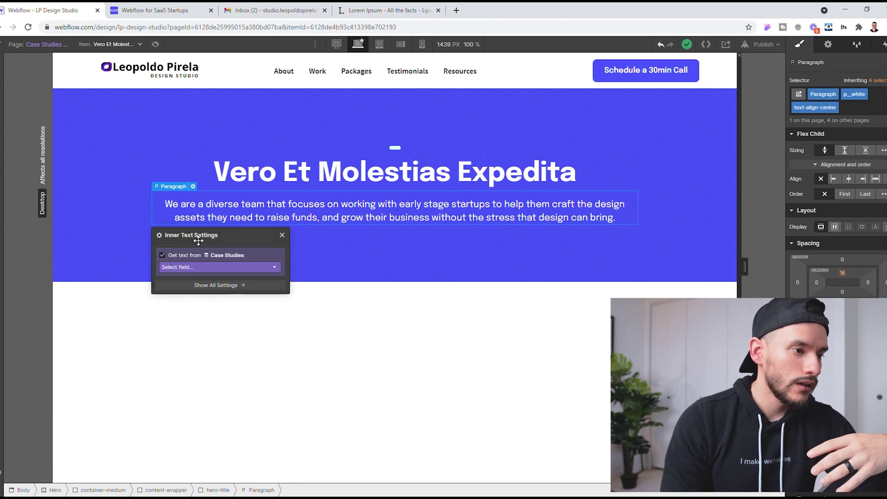
pyautogui.click(334, 172)
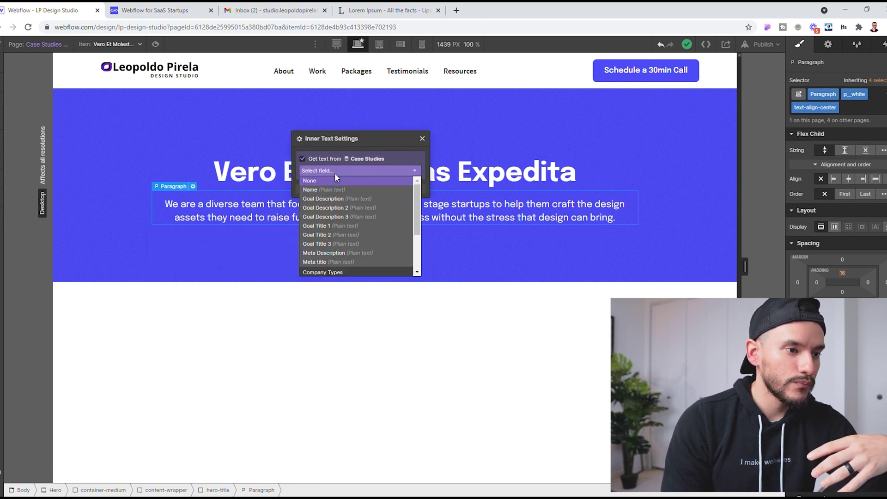
pyautogui.click(367, 253)
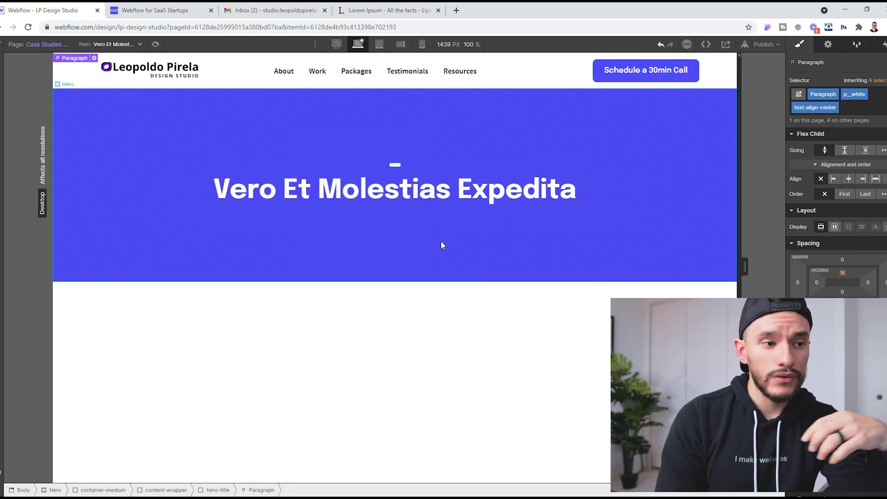
# - Preview the template with the case study item "Transforming a website with its current assets"
pyautogui.click(456, 246)
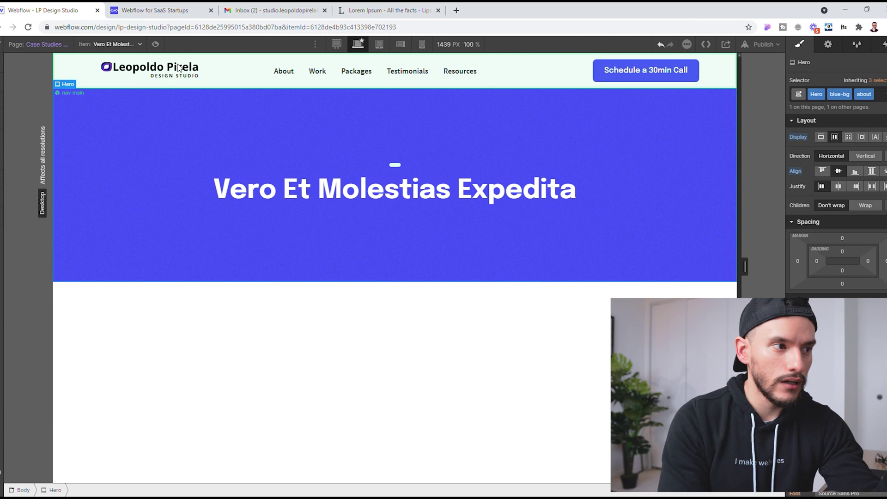
pyautogui.click(115, 45)
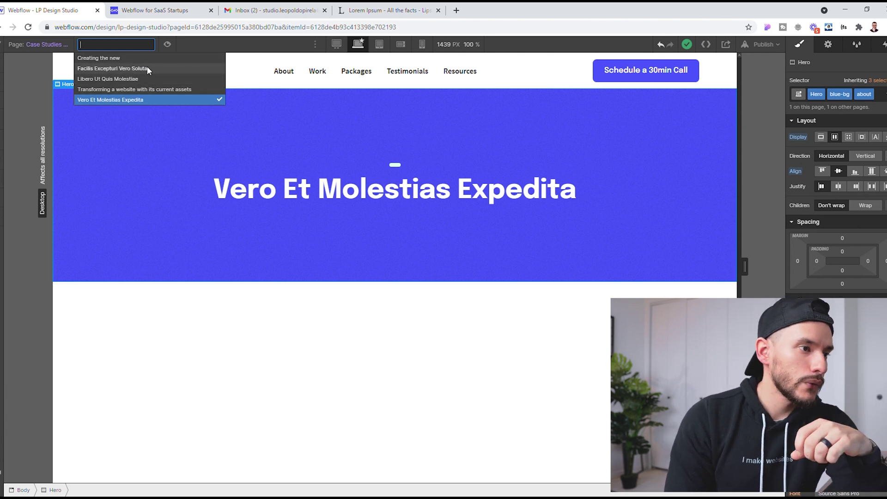
pyautogui.click(99, 89)
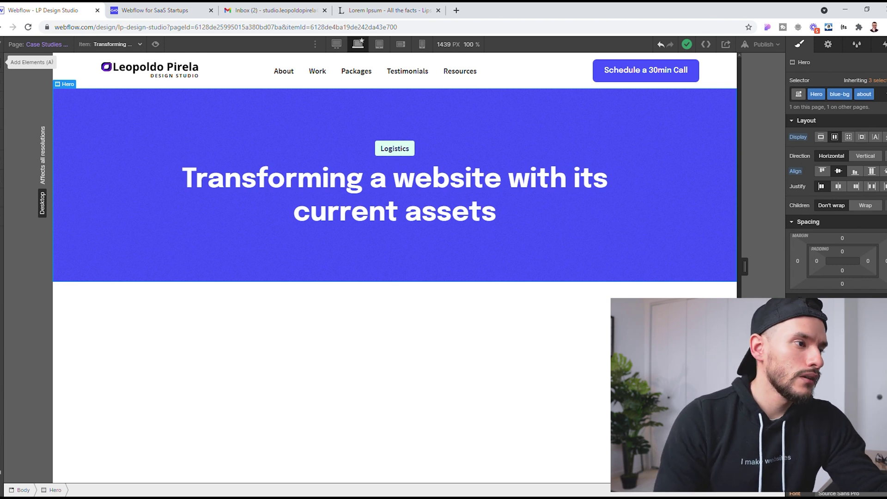
# - Add a div block below the Hero section and give it the class main
pyautogui.click(4, 62)
pyautogui.moveTo(45, 240); pyautogui.dragTo(224, 327)
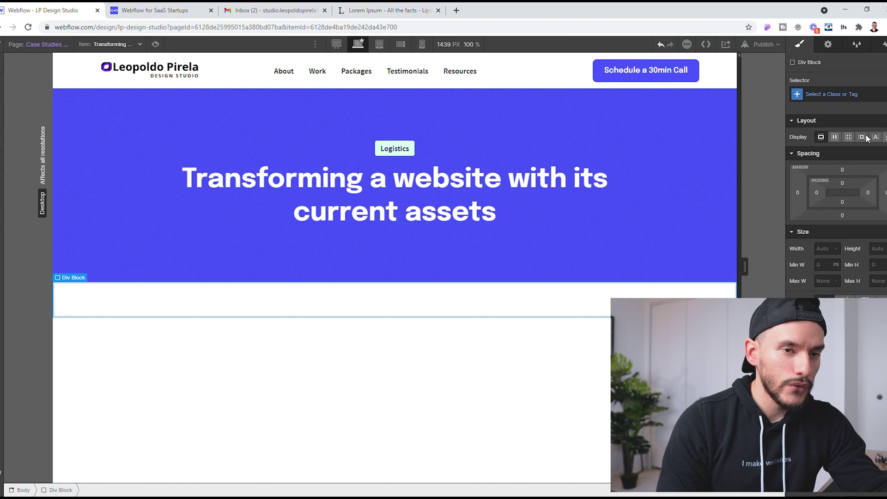
pyautogui.click(842, 97)
pyautogui.write('main')
pyautogui.press('Return')
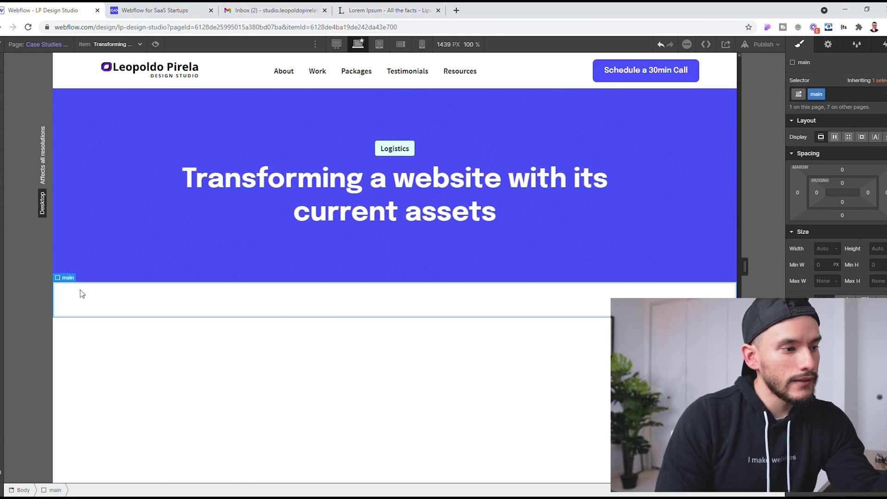
# - Add a section inside the main div and give it the section class plus a new combo class case-study-body
pyautogui.press('a')
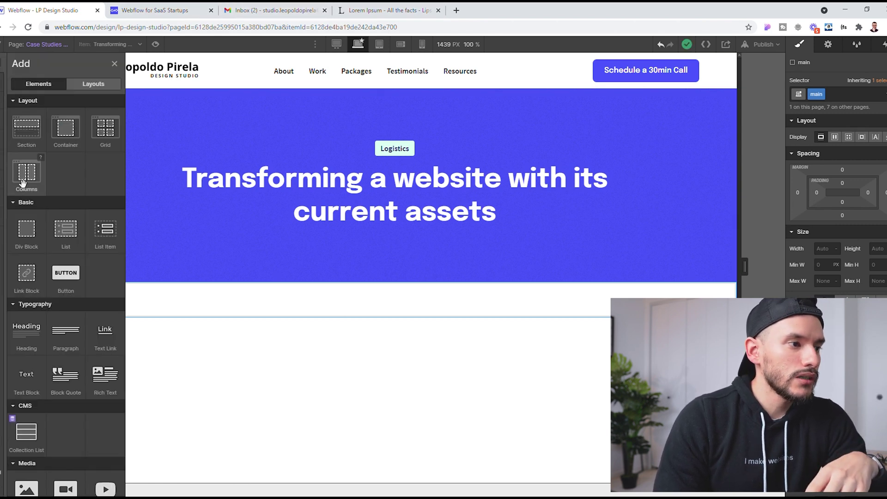
pyautogui.moveTo(139, 297); pyautogui.dragTo(149, 293)
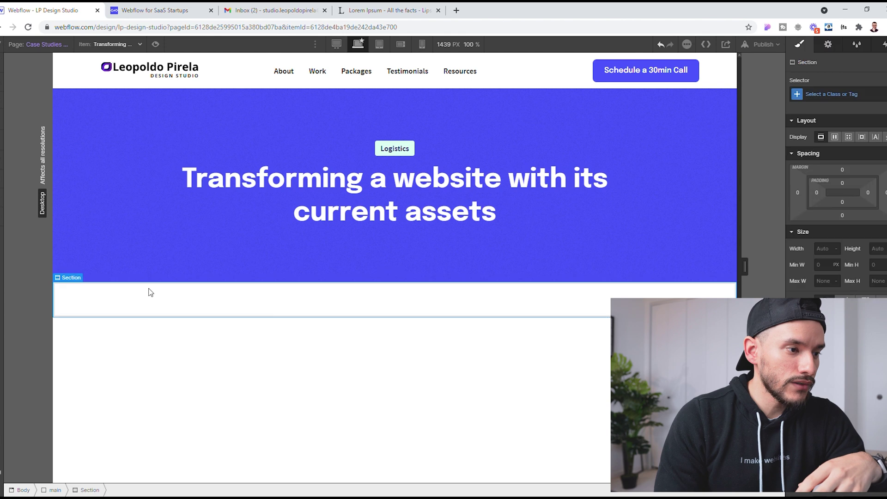
pyautogui.click(844, 100)
pyautogui.write('s')
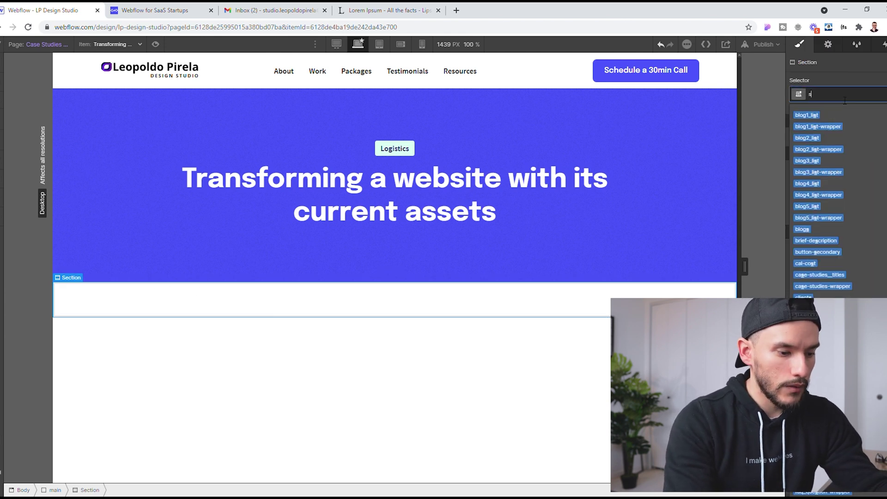
pyautogui.write('ectinon')
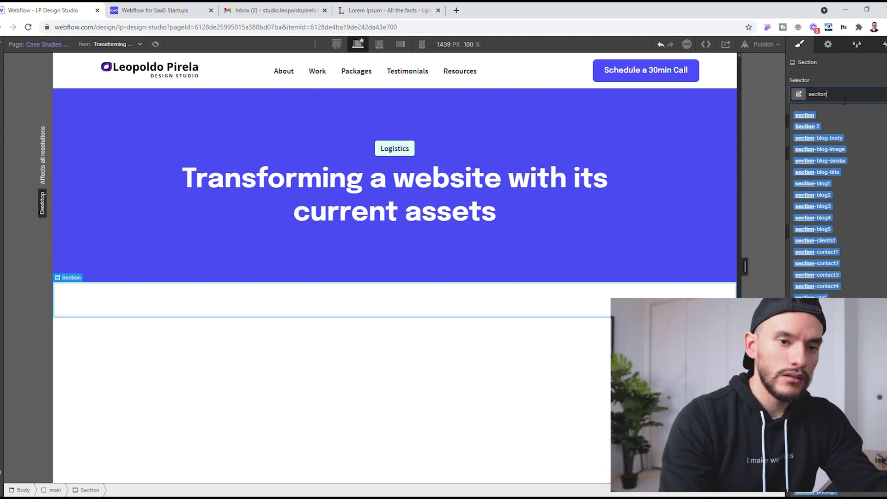
pyautogui.press('Return')
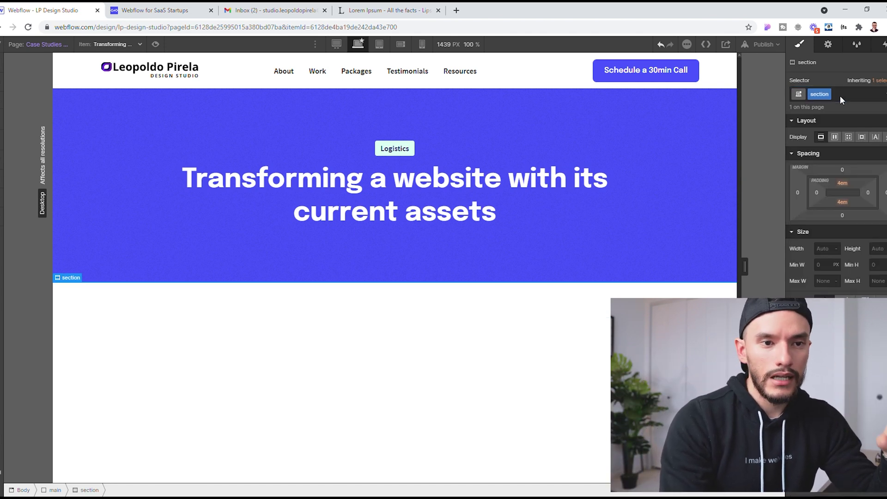
pyautogui.write('case')
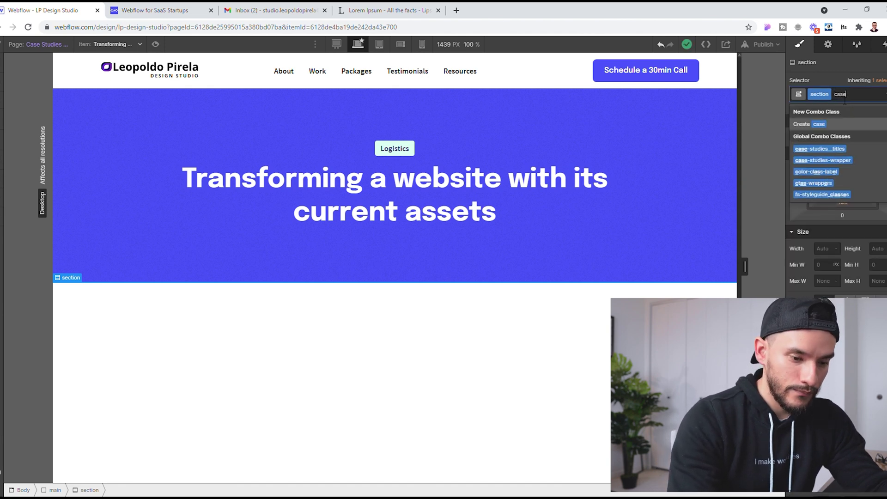
pyautogui.write('-study-body')
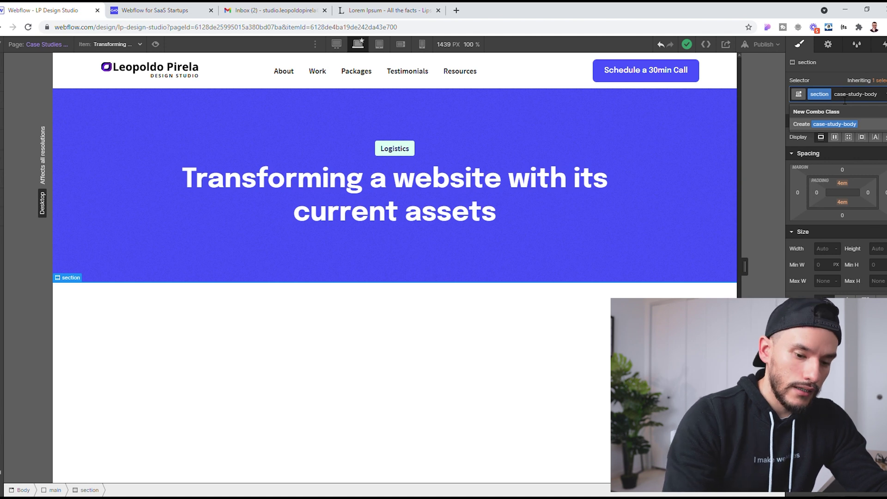
pyautogui.press('Return')
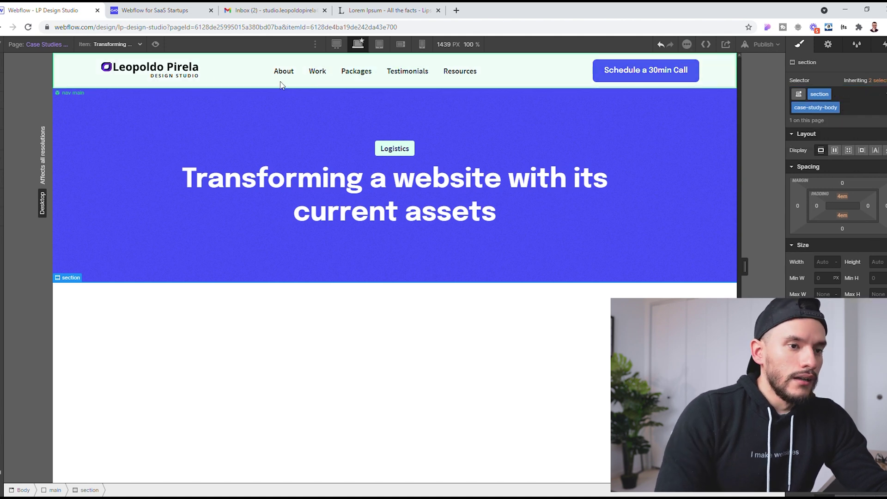
# - Add a div block inside the case-study-body section
pyautogui.click(1, 65)
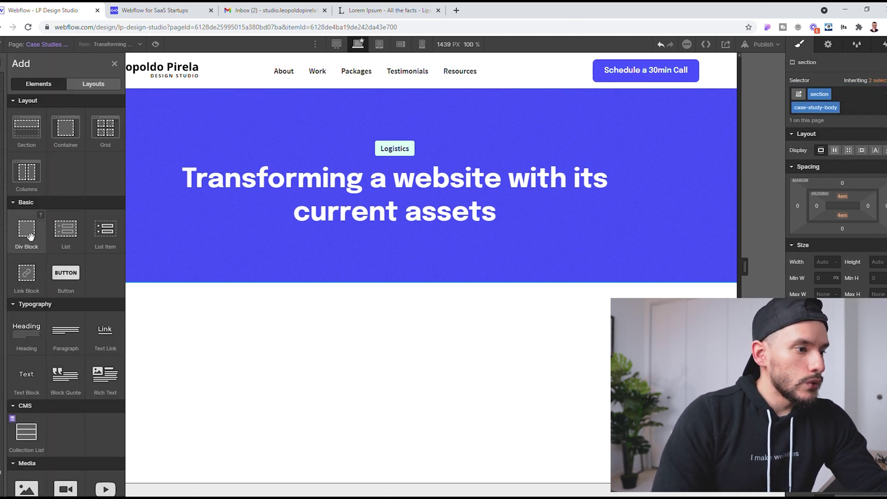
pyautogui.moveTo(29, 236); pyautogui.dragTo(54, 207)
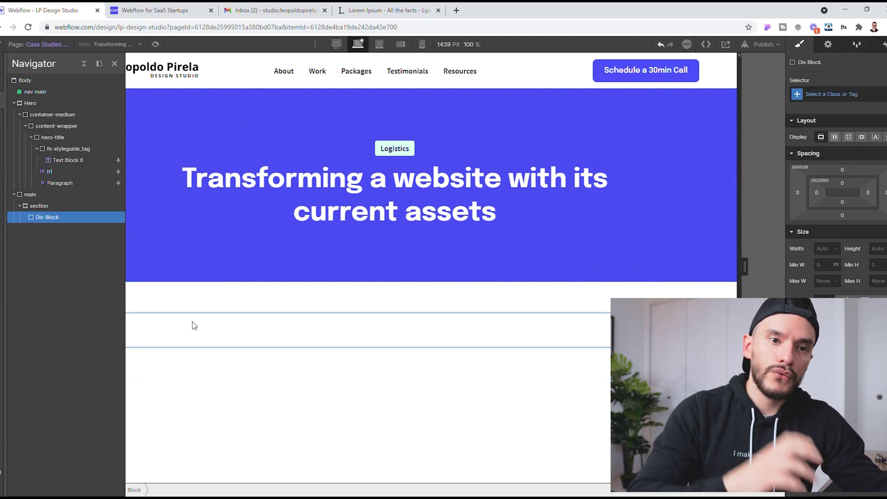
# - Give the empty div block inside the case-study-body section the existing class container-medium
pyautogui.click(305, 339)
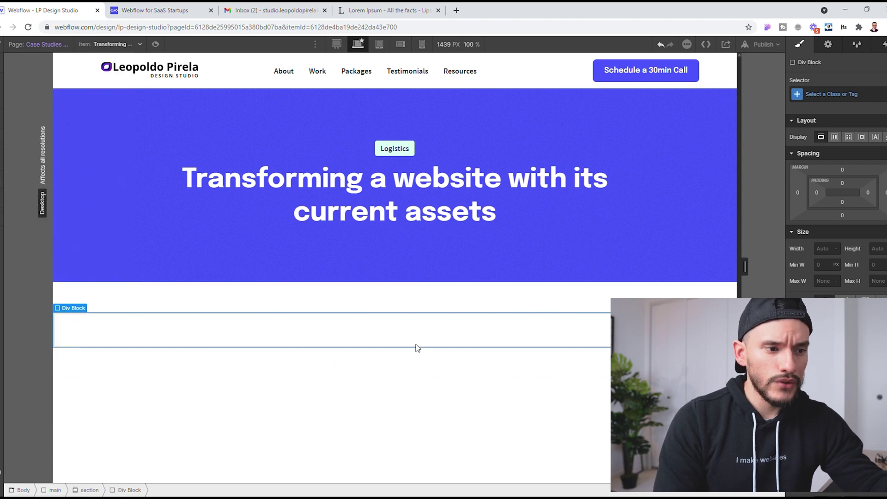
pyautogui.click(824, 95)
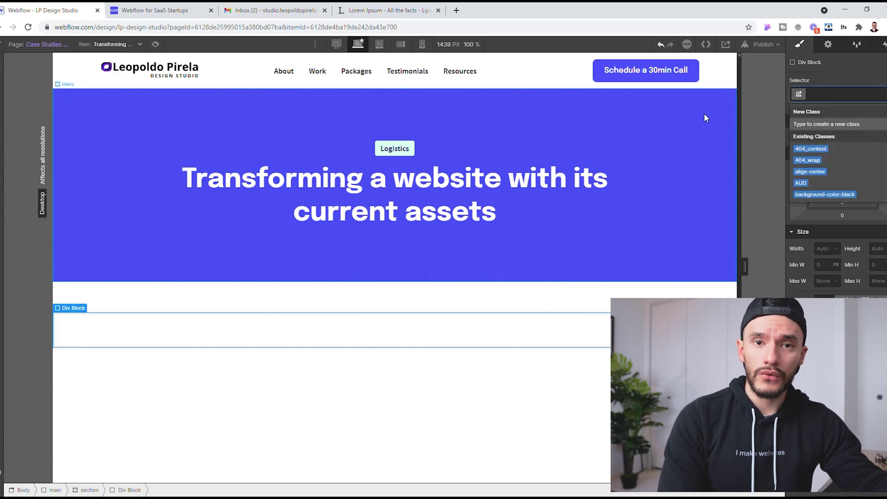
pyautogui.write('contain')
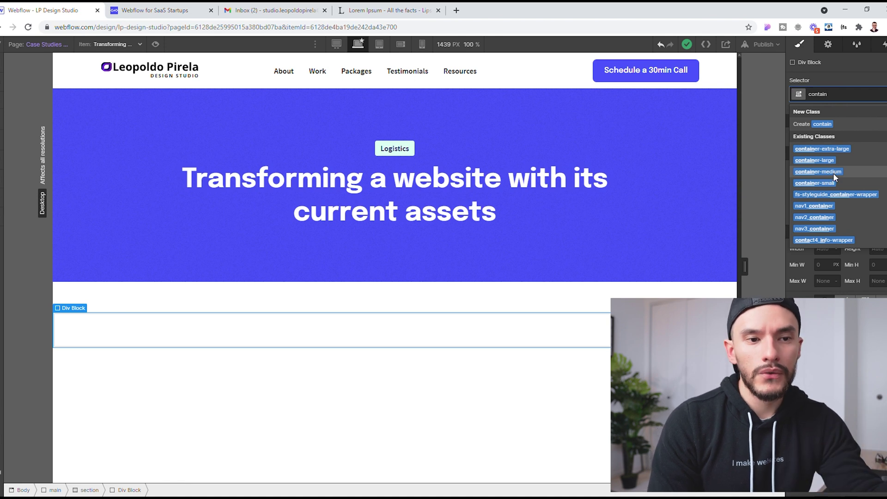
pyautogui.click(833, 172)
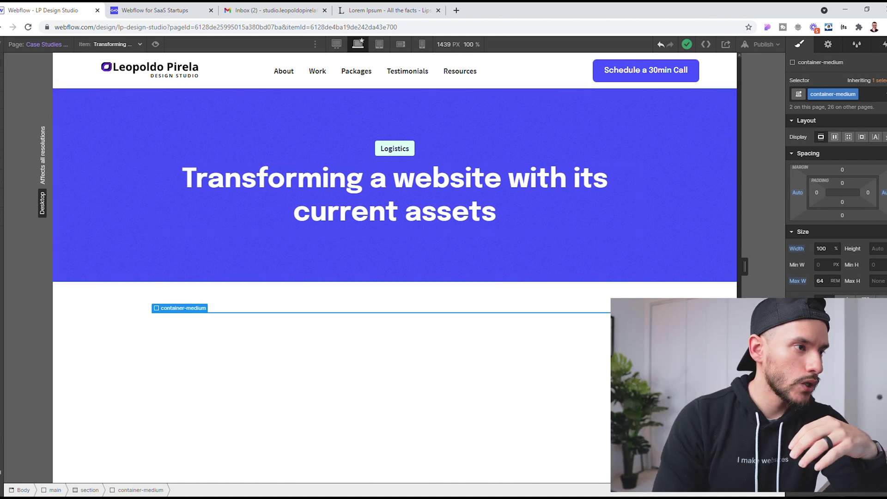
# - Add a div block inside container-medium in the main section and give it the class content-wrapper
pyautogui.press('a')
pyautogui.moveTo(28, 236); pyautogui.dragTo(63, 230)
pyautogui.click(862, 96)
pyautogui.write('content-wrapper')
pyautogui.press('Return')
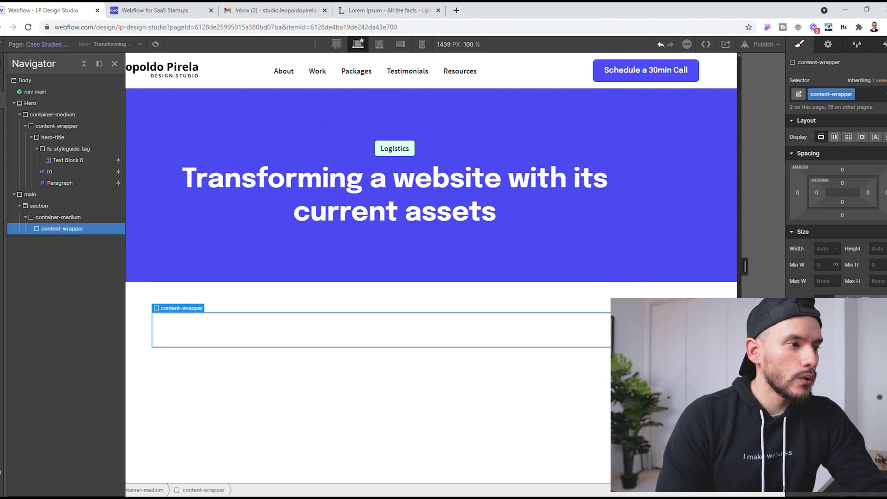
# - Add a grid inside content-wrapper with one row and columns of 1fr and 0.5fr, and name its class case-study__grid
pyautogui.press('a')
pyautogui.moveTo(115, 142); pyautogui.dragTo(326, 346)
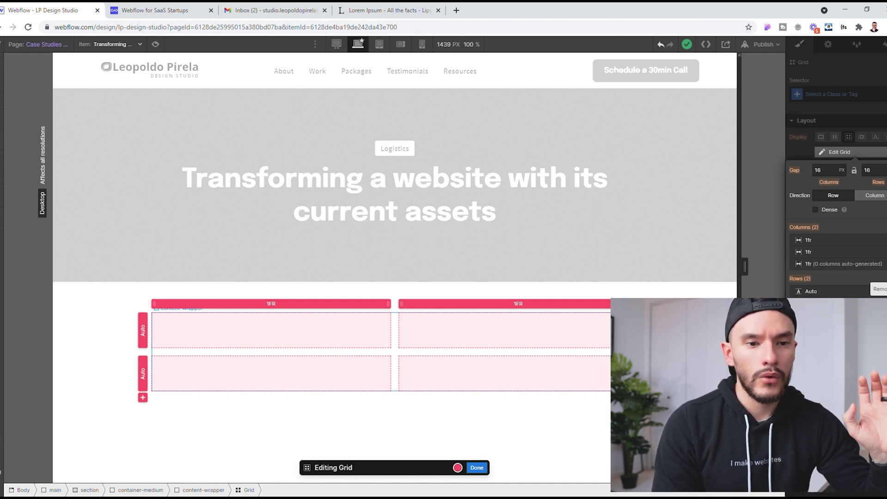
pyautogui.click(883, 291)
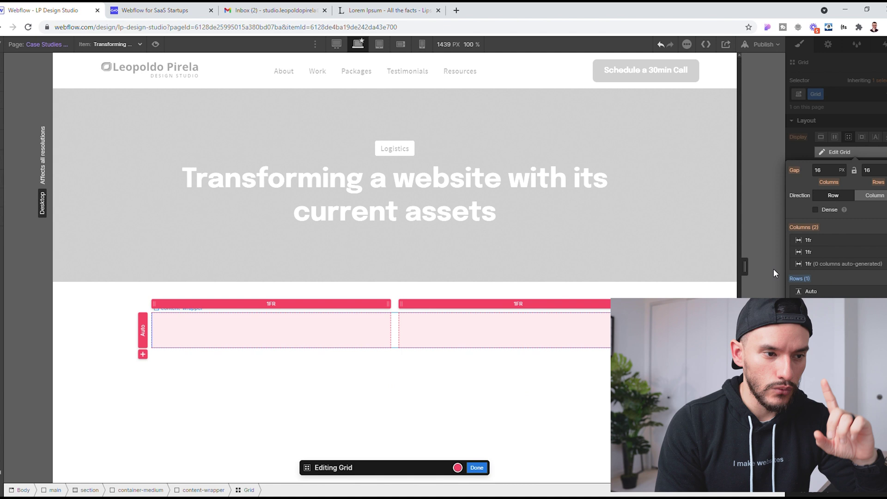
pyautogui.moveTo(406, 305); pyautogui.dragTo(467, 307)
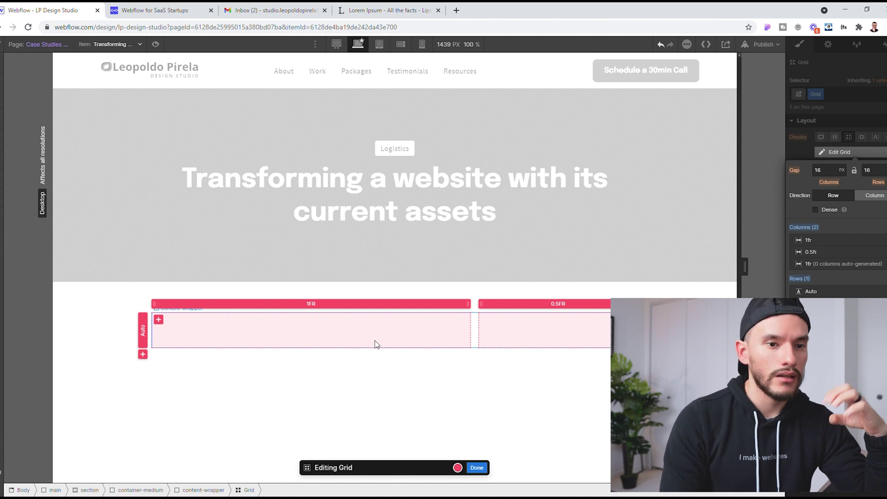
pyautogui.click(477, 469)
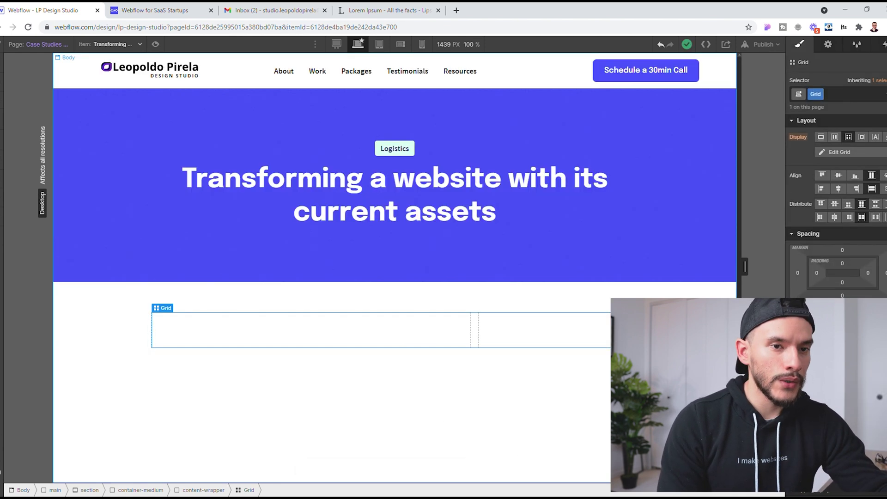
pyautogui.doubleClick(817, 93)
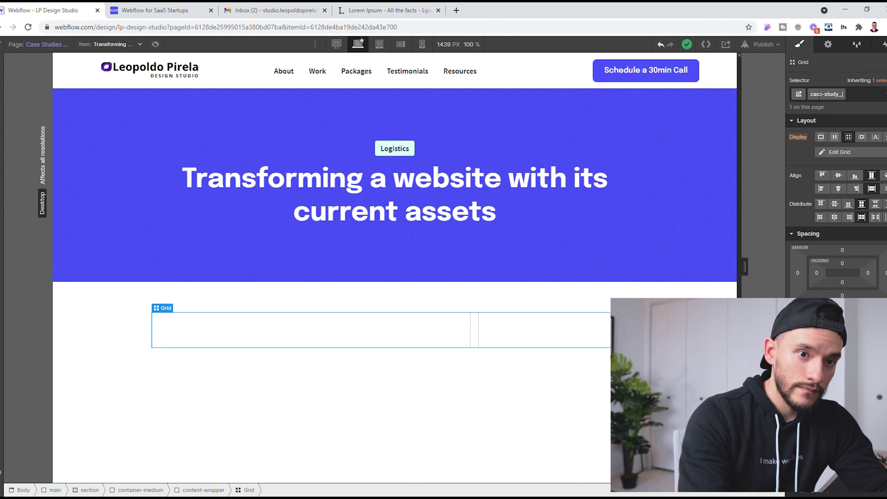
pyautogui.press('Return')
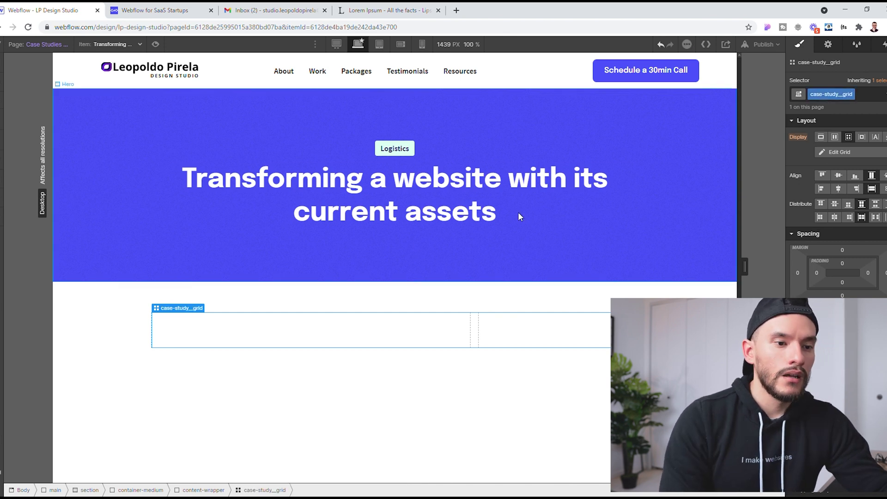
# - Add a div block in the wide first column of case-study__grid and give it the class case-study__content
pyautogui.click(3, 67)
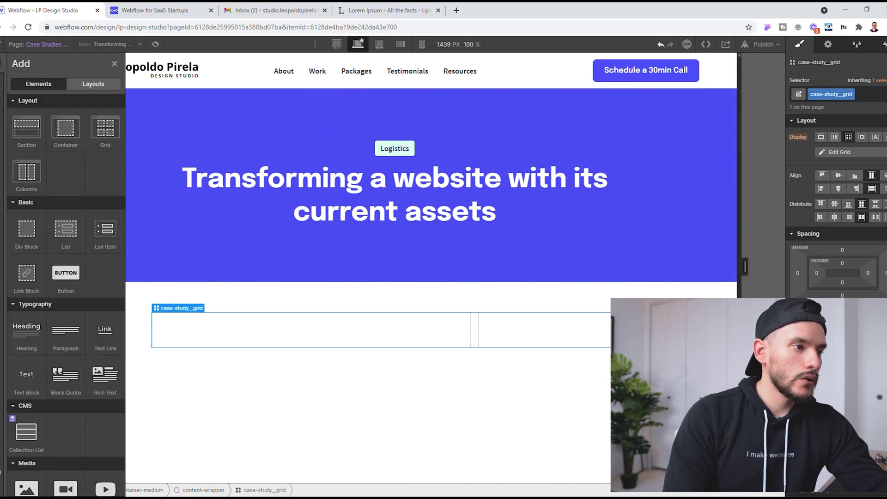
pyautogui.moveTo(26, 231); pyautogui.dragTo(235, 333)
pyautogui.click(832, 94)
pyautogui.write('c')
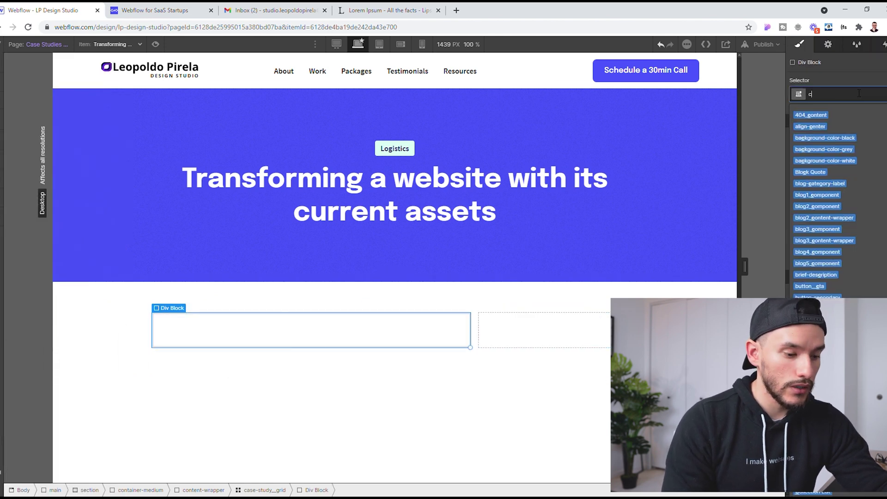
pyautogui.write('ase-study')
pyautogui.write('__co')
pyautogui.press('Return')
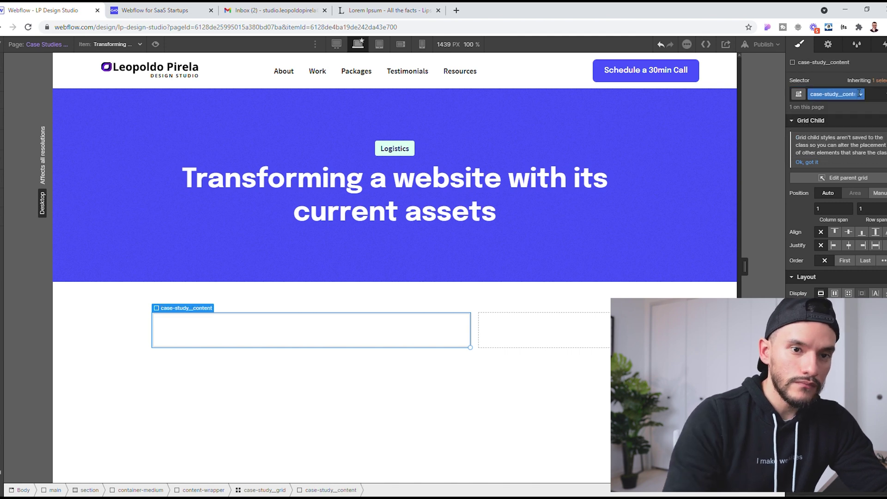
# - Add a div block in the narrow second column of case-study__grid and give it the class case-study__sidebar
pyautogui.click(1, 64)
pyautogui.moveTo(66, 175); pyautogui.dragTo(532, 330)
pyautogui.click(832, 95)
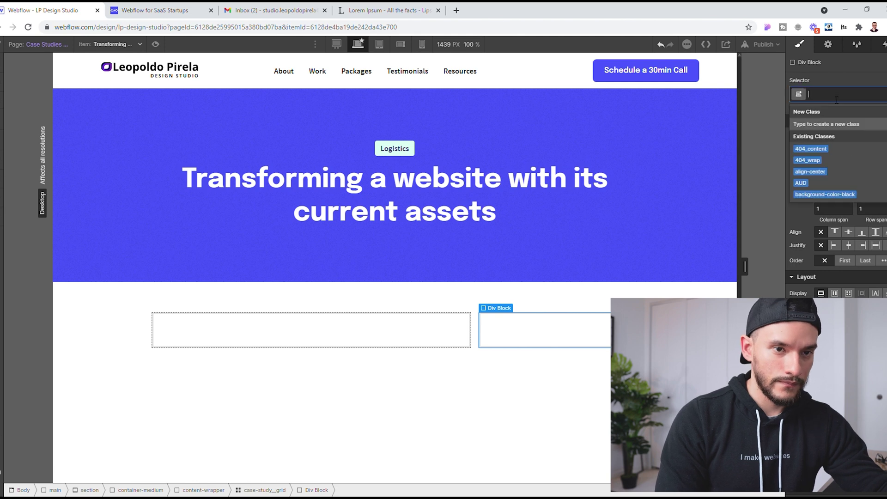
pyautogui.write('case__s')
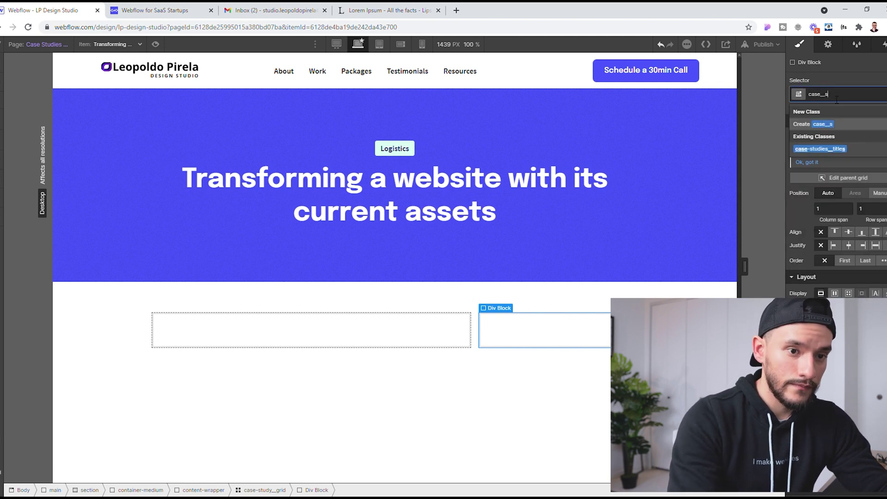
pyautogui.write('tudy')
pyautogui.hotkey('ctrl', 'a')
pyautogui.write('case-st')
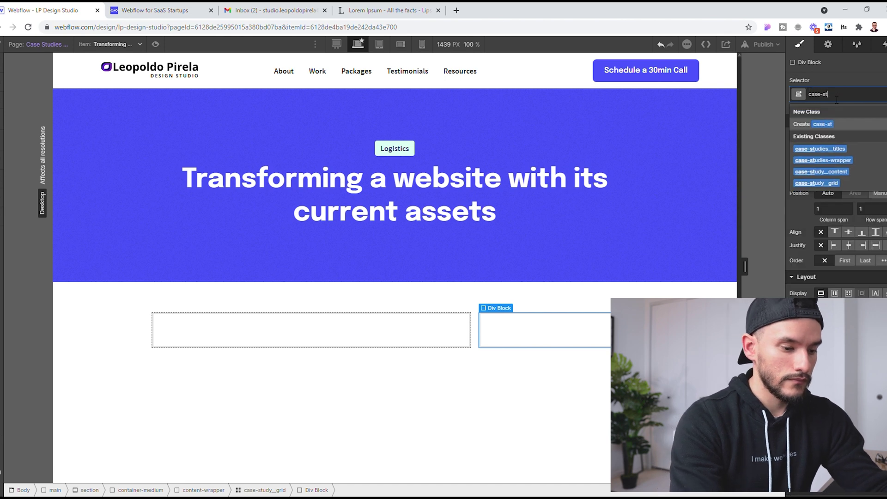
pyautogui.write('udy__sidebar')
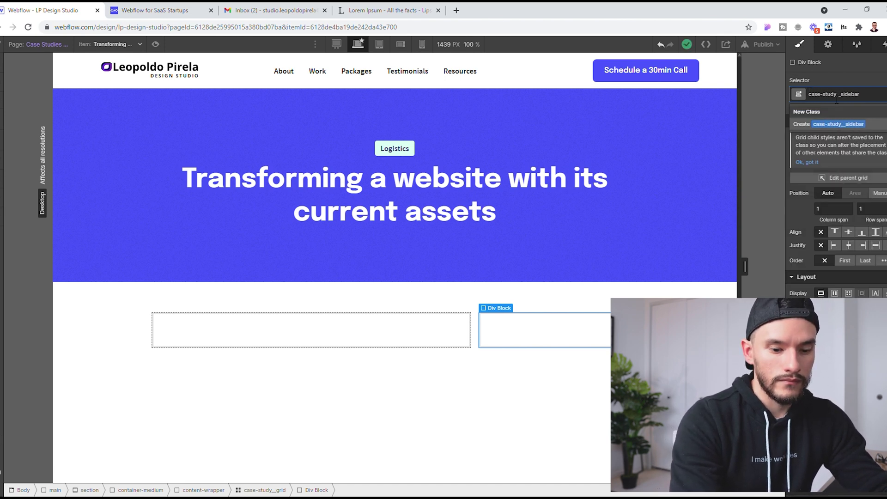
pyautogui.press('Return')
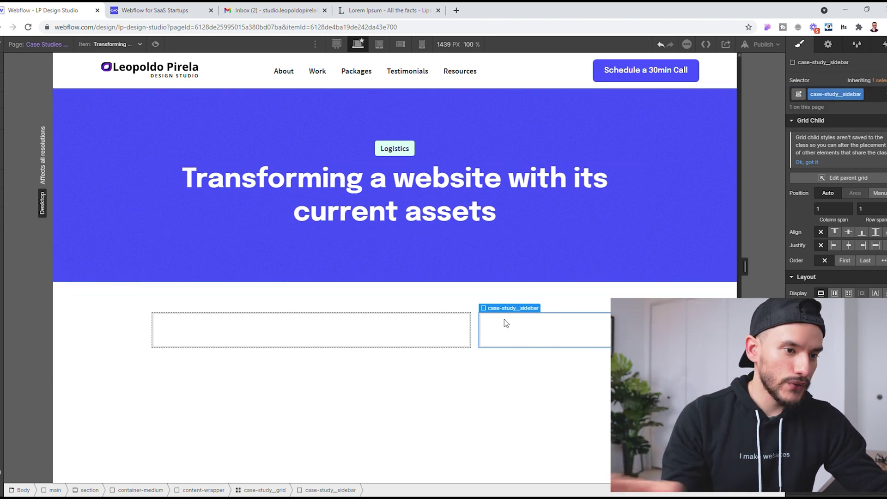
# - Add a grid with three 1fr columns and one row inside case-study__content, and name its class goals__grid
pyautogui.click(1, 61)
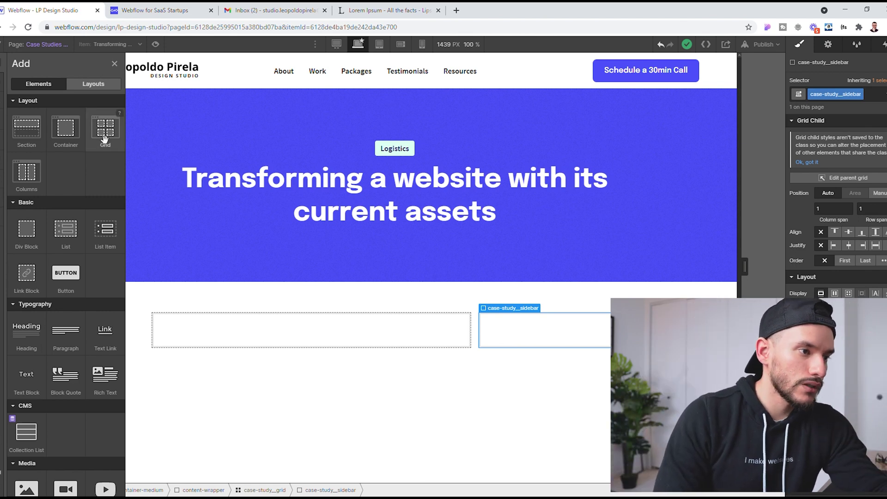
pyautogui.moveTo(105, 139); pyautogui.dragTo(260, 348)
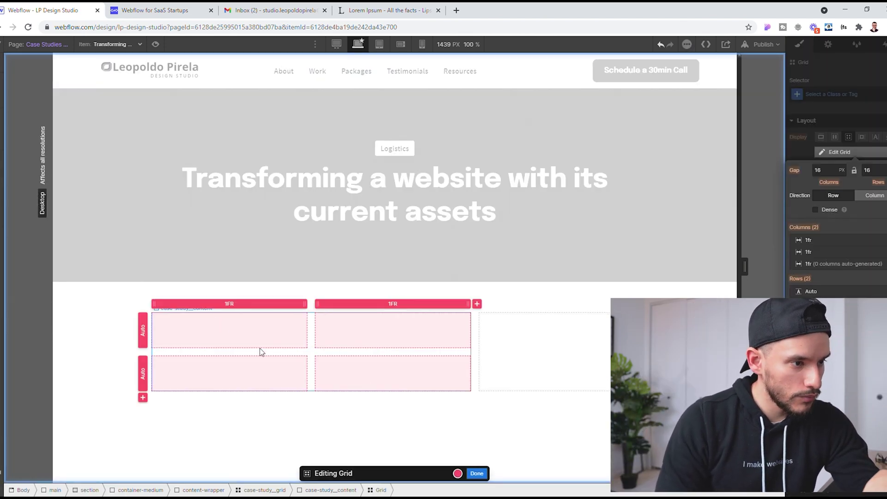
pyautogui.click(477, 304)
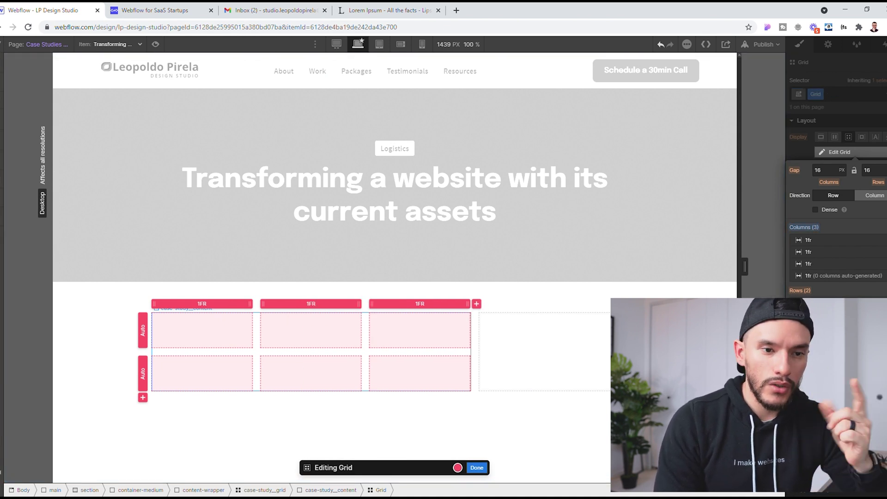
pyautogui.click(878, 314)
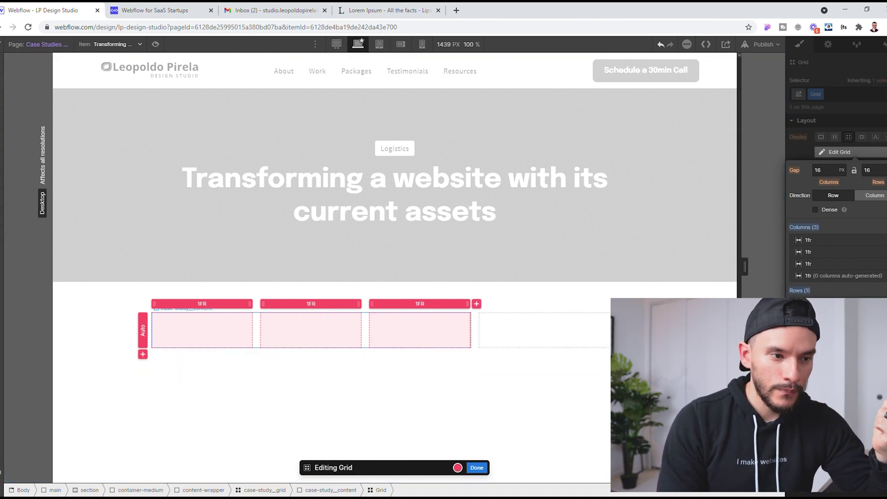
pyautogui.click(477, 467)
pyautogui.click(839, 96)
pyautogui.write('goals')
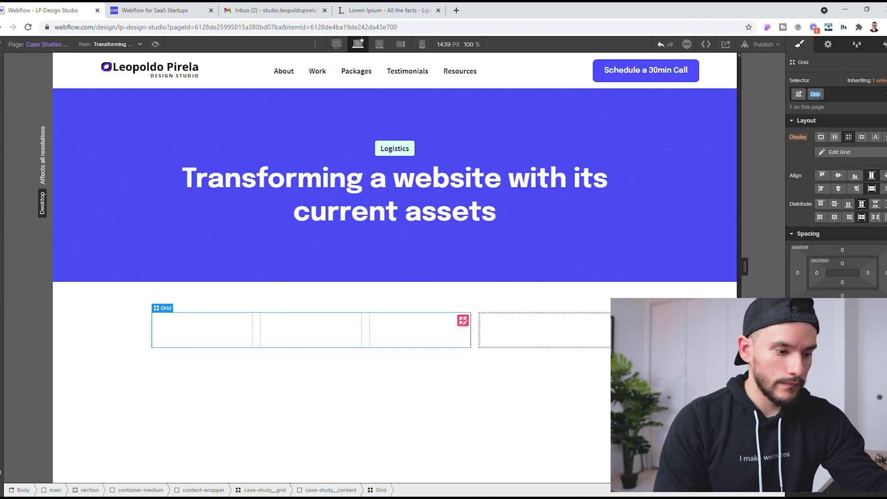
pyautogui.write('_grid')
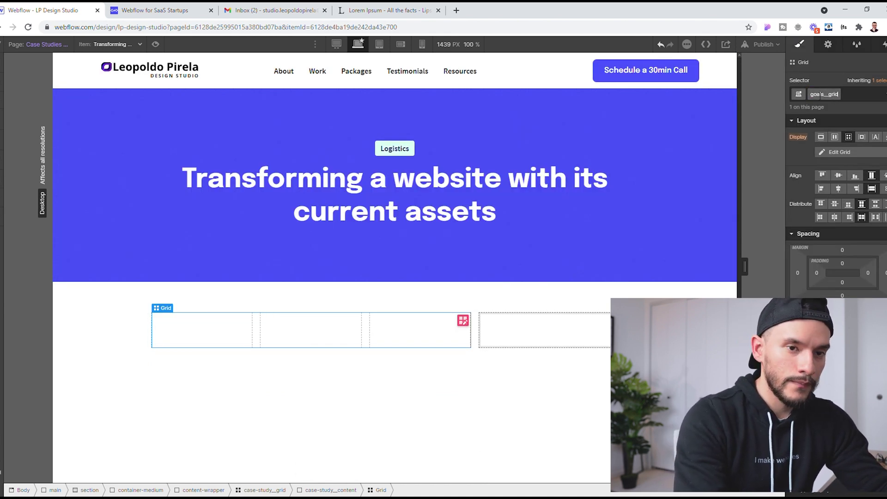
pyautogui.press('Return')
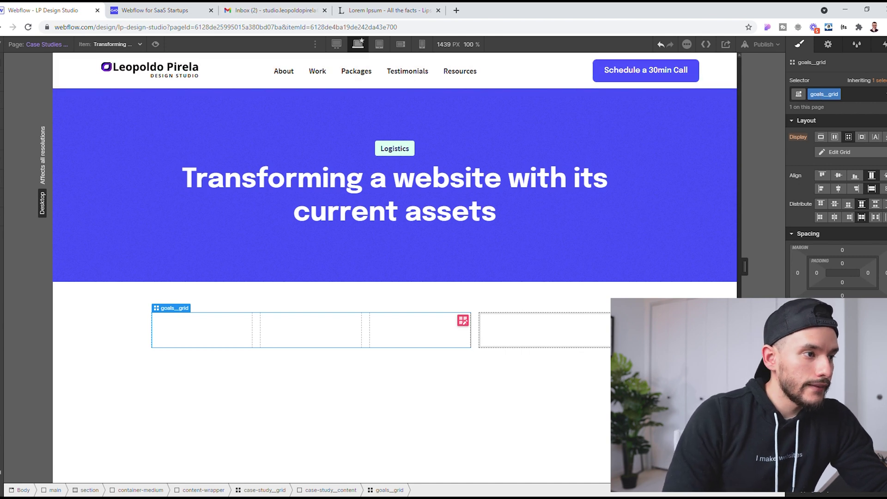
# - Give the goals__grid a border in the color #4b55fd
pyautogui.scroll(-10, 837, 185)
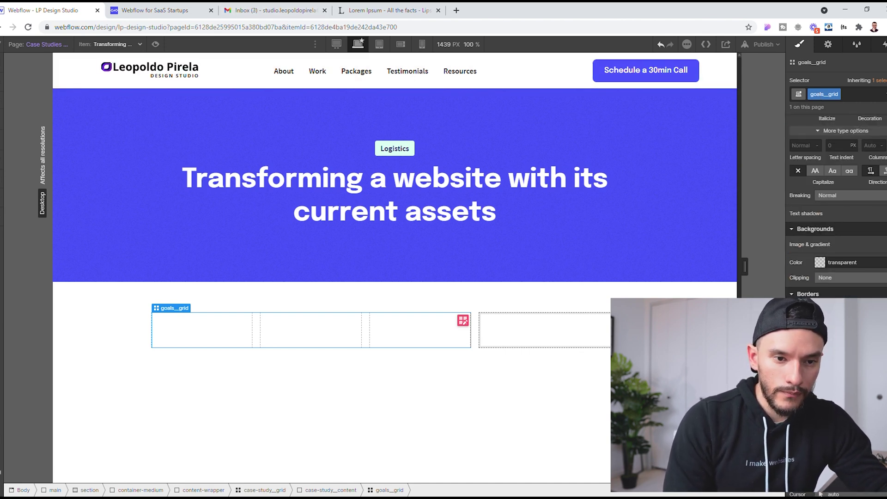
pyautogui.click(820, 262)
pyautogui.write('#4b55fd')
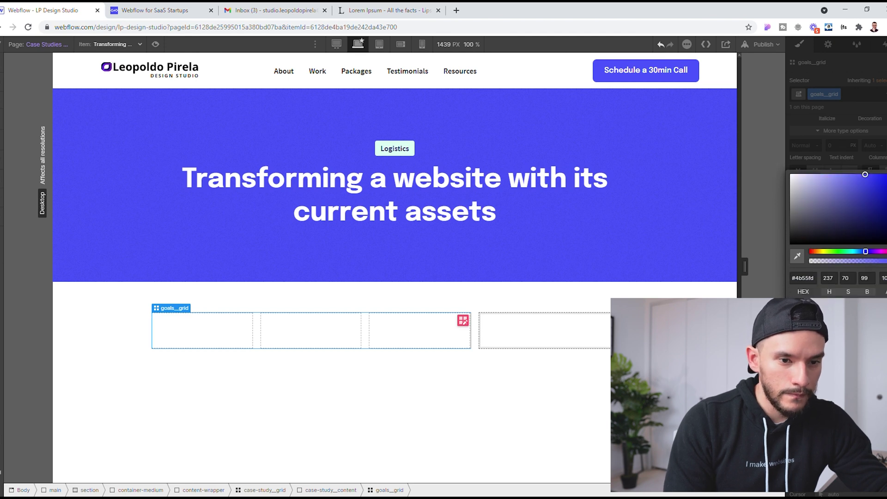
pyautogui.press('Escape')
# - Add a div block in the first column of goals__grid, give it the class goals__single-card and set its display to flex
pyautogui.press('a')
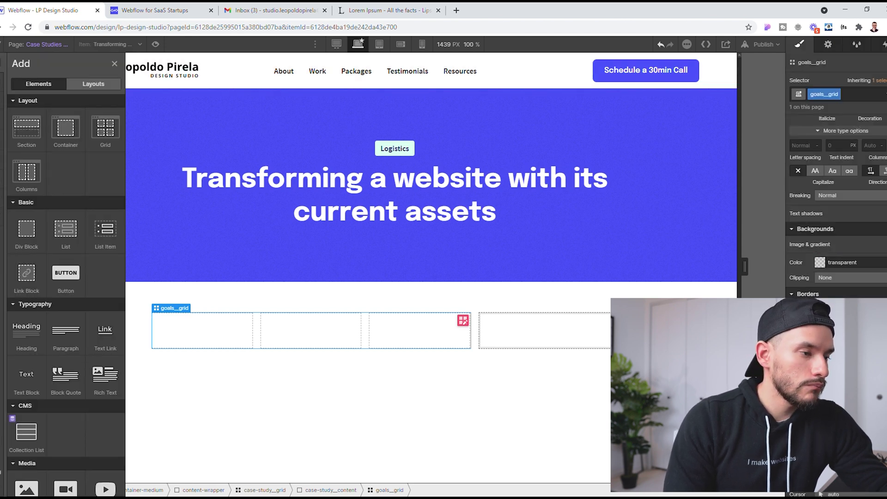
pyautogui.moveTo(27, 233); pyautogui.dragTo(205, 340)
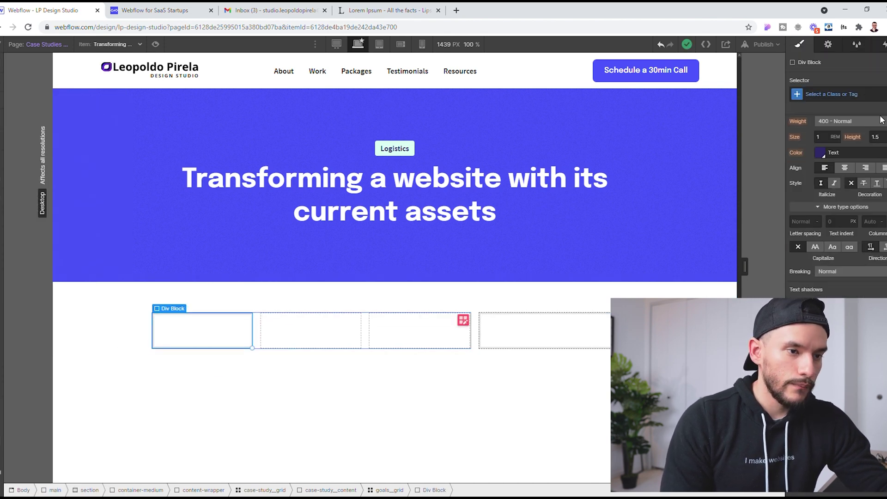
pyautogui.click(851, 95)
pyautogui.write('goals_')
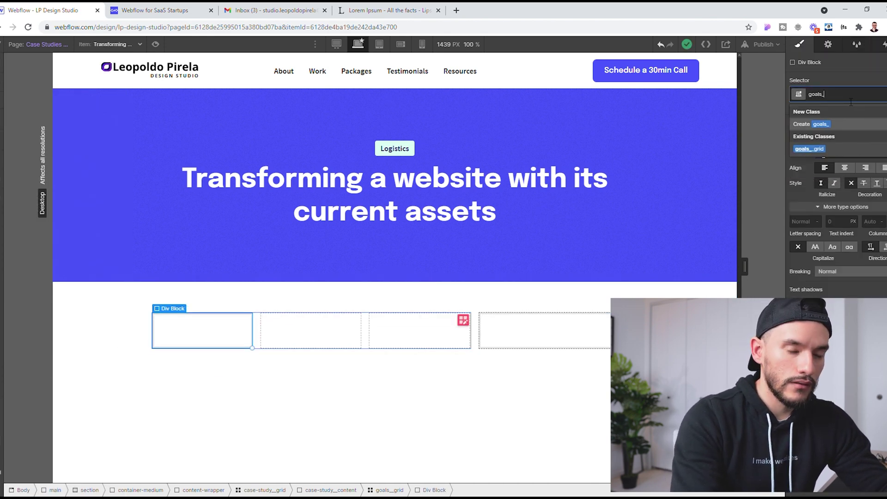
pyautogui.write('_single-card')
pyautogui.press('Return')
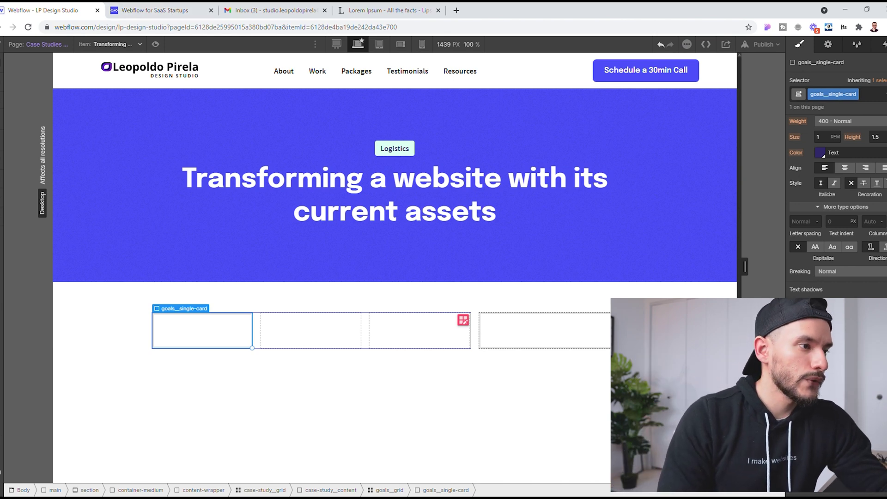
pyautogui.scroll(10, 831, 252)
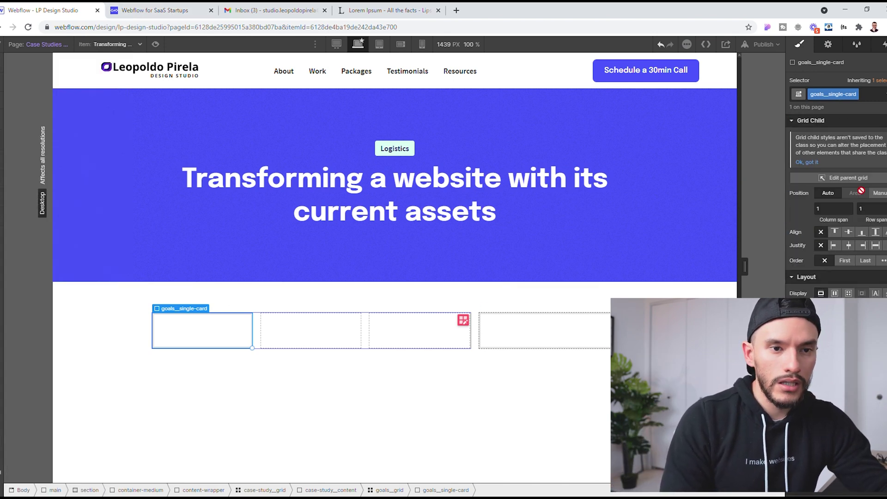
pyautogui.click(835, 293)
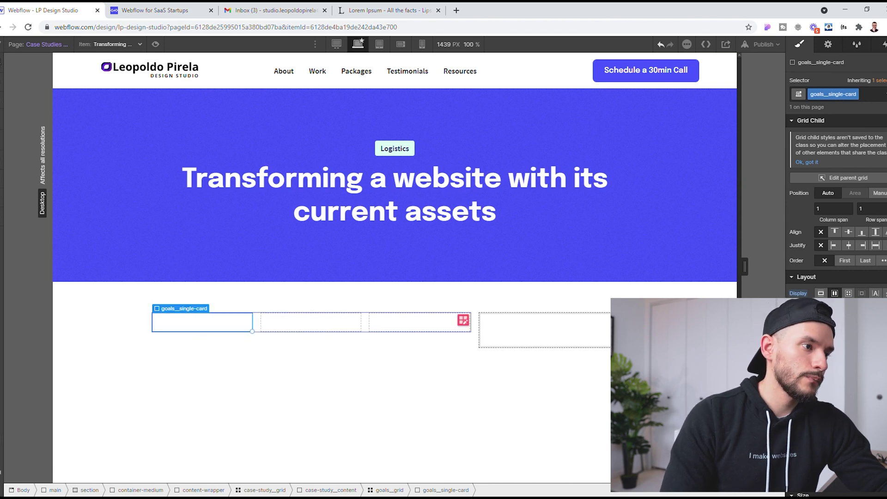
# - Add an H2 heading in the goals grid and get its text from the Case Studies field Goal Title 1
pyautogui.press('a')
pyautogui.moveTo(27, 331); pyautogui.dragTo(184, 319)
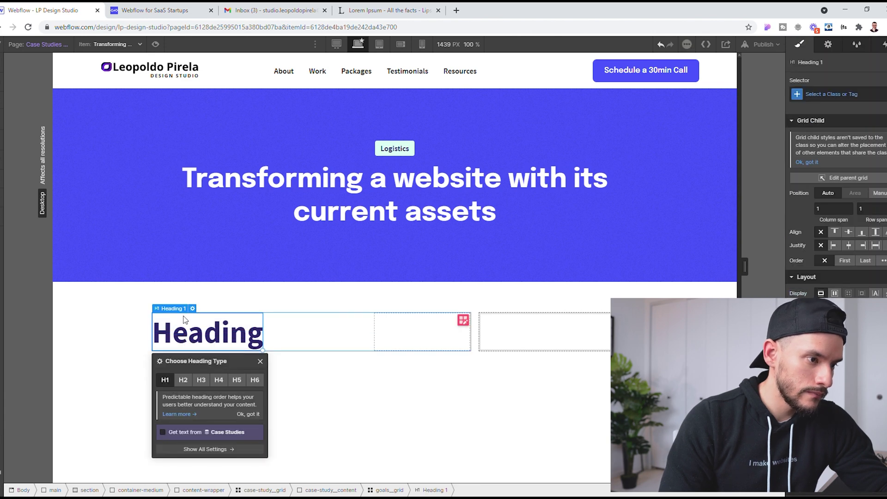
pyautogui.click(183, 380)
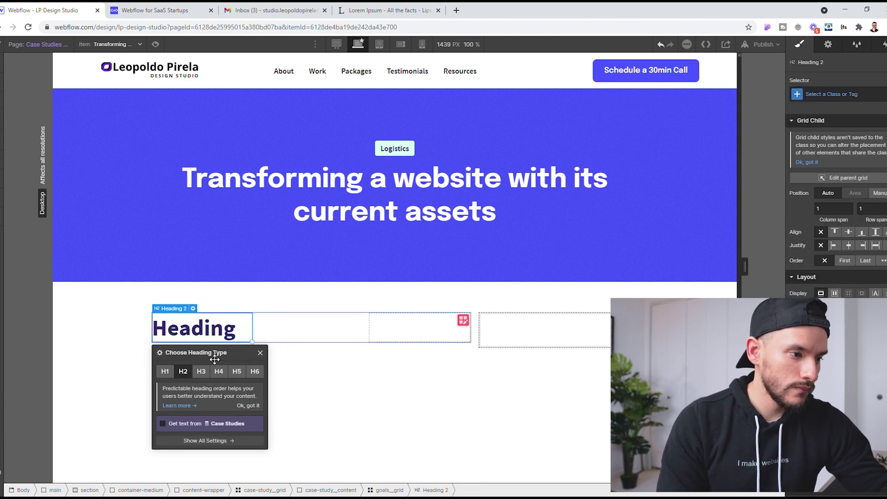
pyautogui.click(174, 422)
pyautogui.click(192, 436)
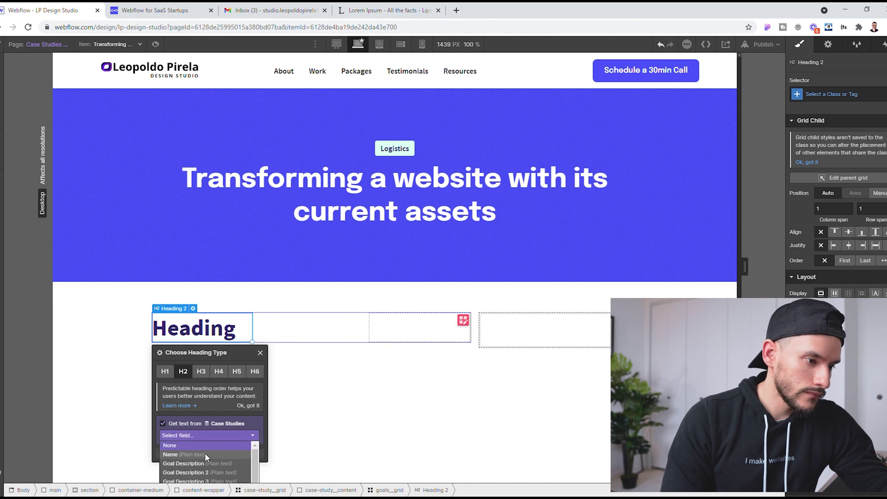
pyautogui.click(217, 388)
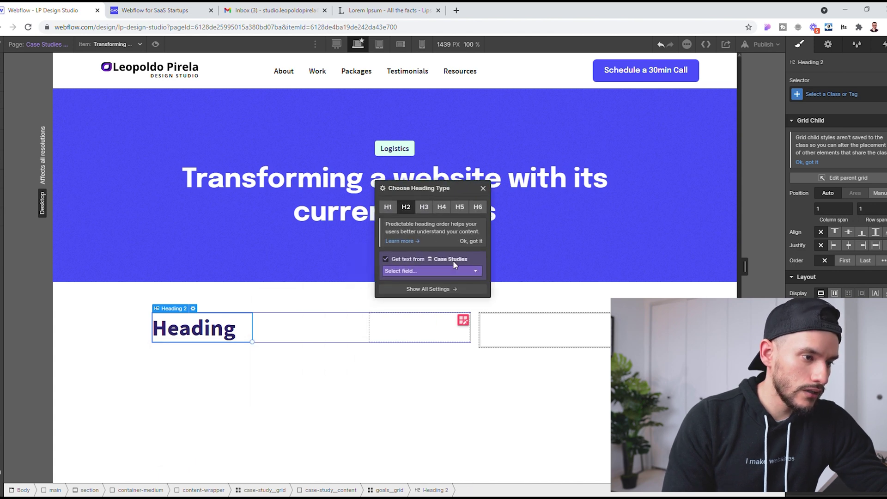
pyautogui.click(426, 271)
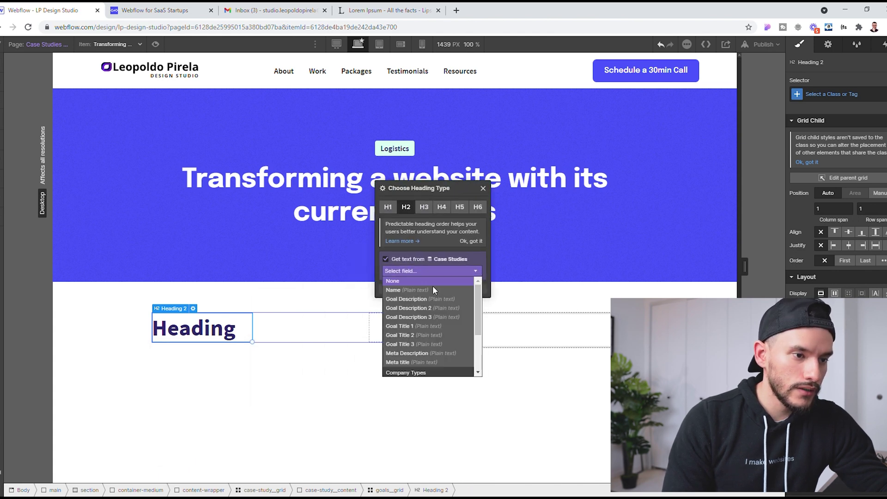
pyautogui.click(448, 326)
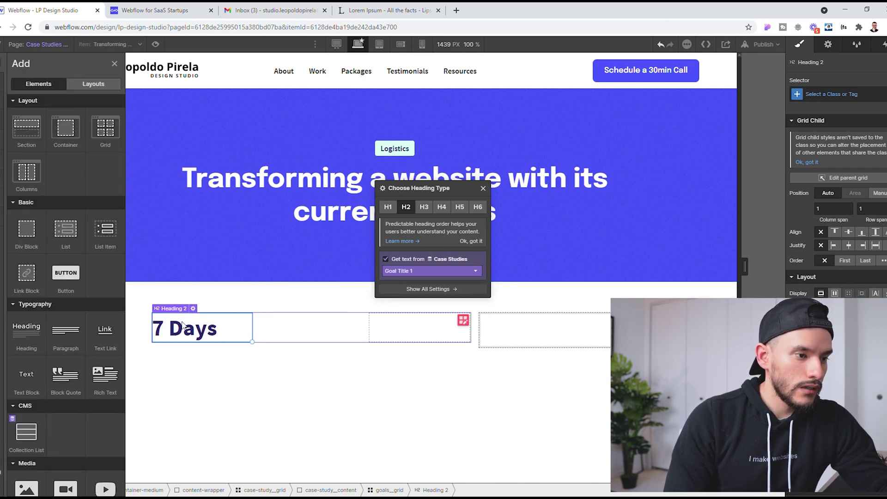
# - Apply the existing class h2 to the new goal heading
pyautogui.click(837, 94)
pyautogui.write('h2')
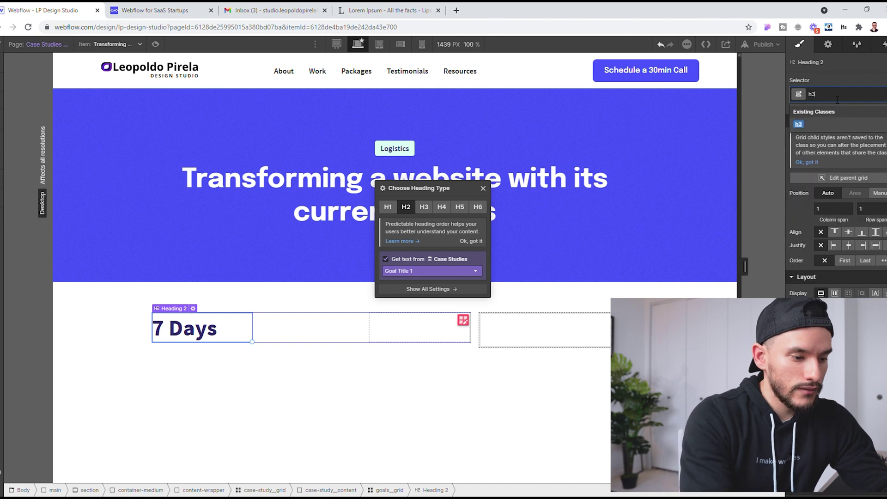
pyautogui.press('Return')
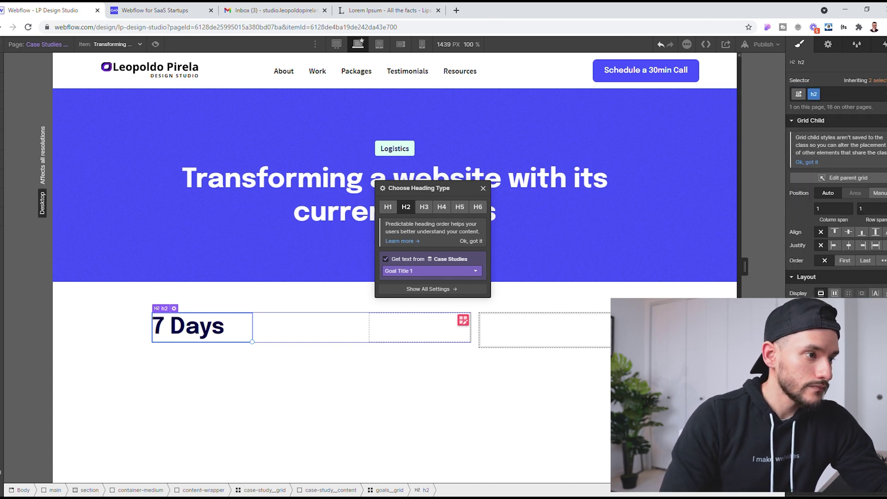
# - Add a text block after the goal heading and nest both the heading and the text block inside goals__single-card
pyautogui.press('a')
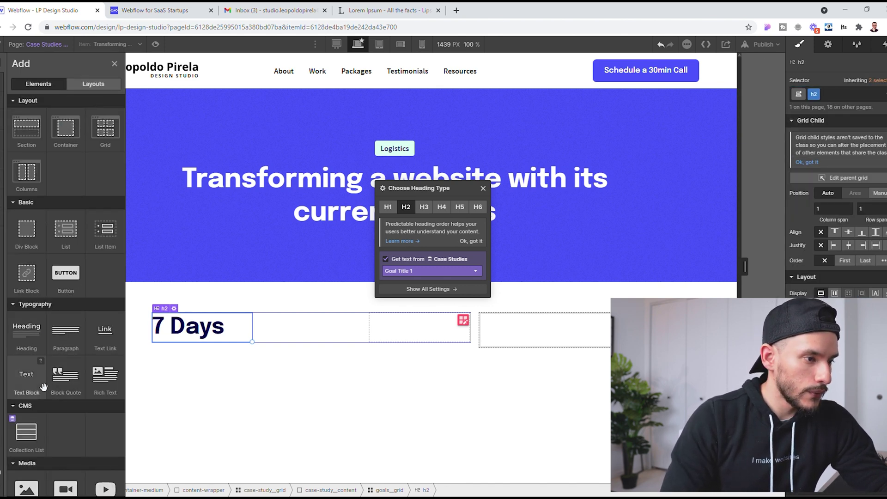
pyautogui.moveTo(28, 389); pyautogui.dragTo(296, 374)
pyautogui.moveTo(1, 154); pyautogui.dragTo(82, 281)
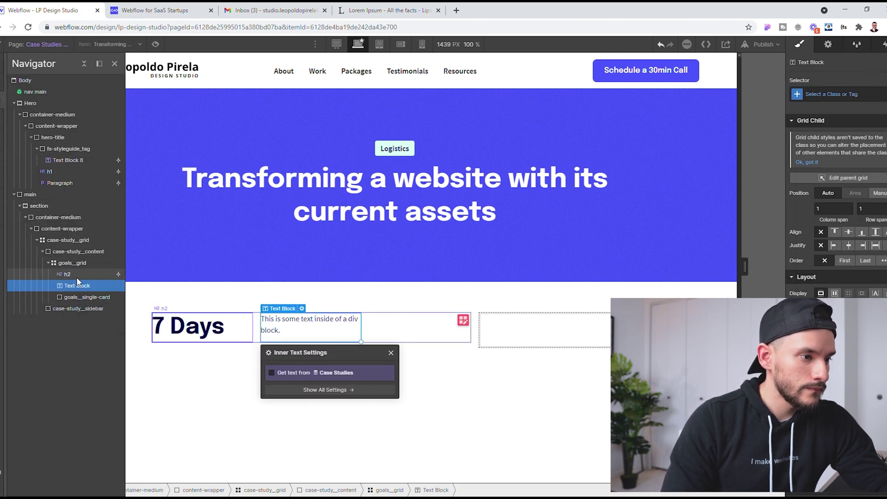
pyautogui.moveTo(60, 274); pyautogui.dragTo(77, 300)
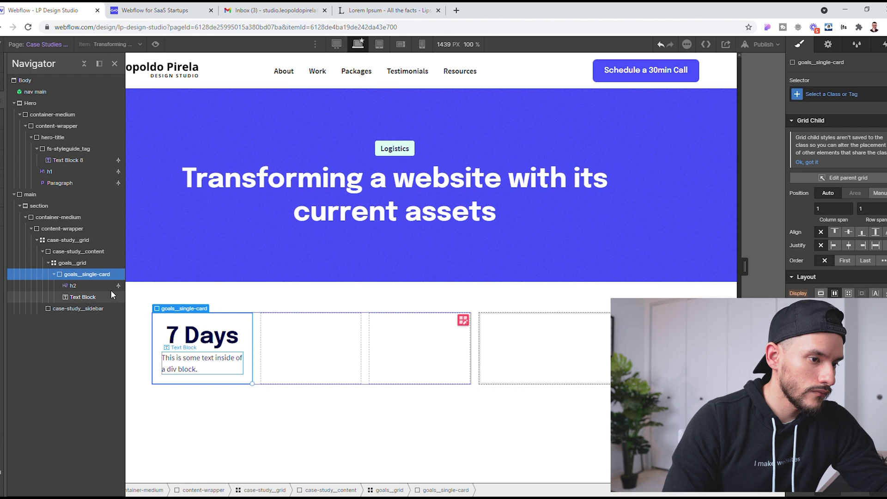
# - Get the card's text block content from the Case Studies field Goal Description
pyautogui.click(188, 367)
pyautogui.click(203, 348)
pyautogui.click(211, 402)
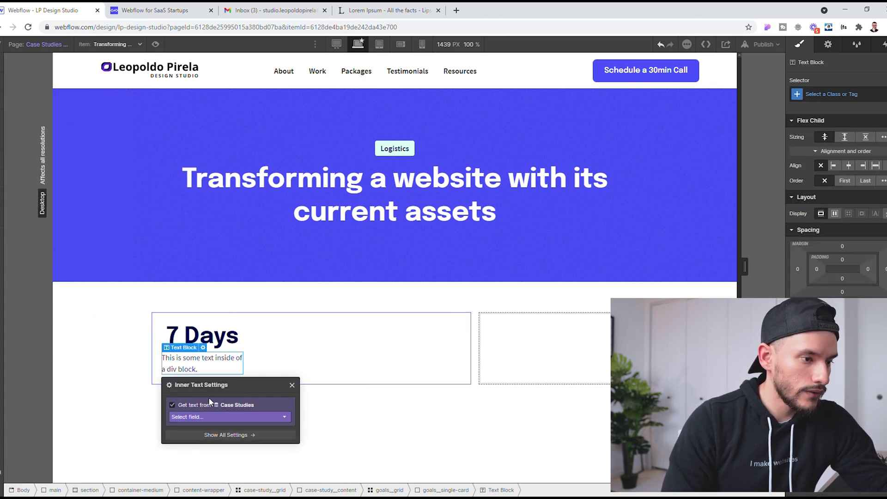
pyautogui.click(197, 418)
pyautogui.moveTo(210, 389); pyautogui.dragTo(393, 179)
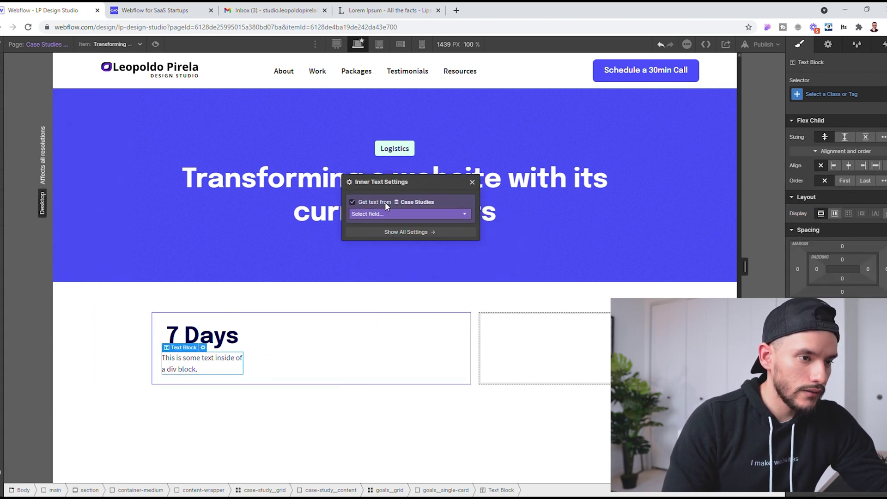
pyautogui.click(393, 214)
pyautogui.click(424, 242)
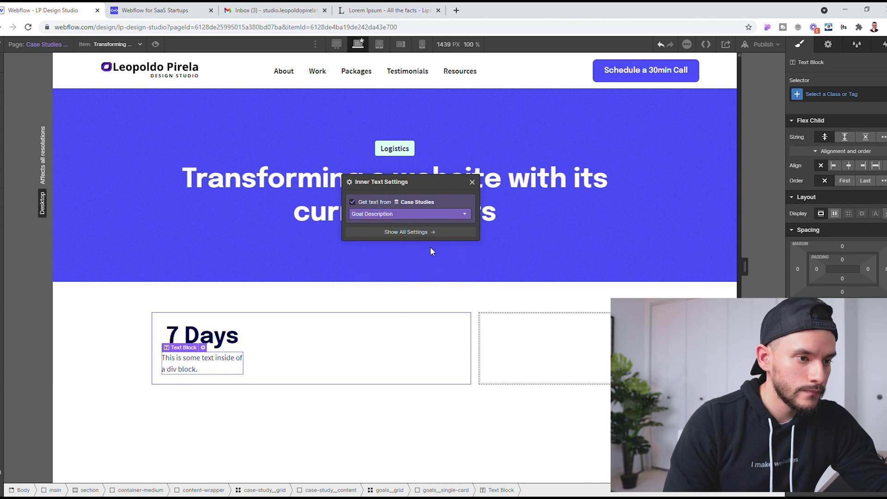
pyautogui.click(221, 422)
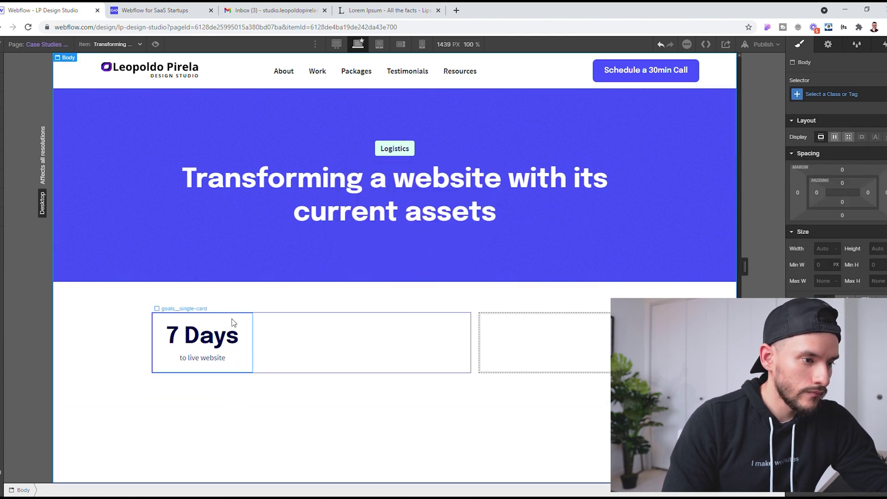
# - Add the existing combo class h2__small to the goal card's heading
pyautogui.click(233, 322)
pyautogui.click(231, 331)
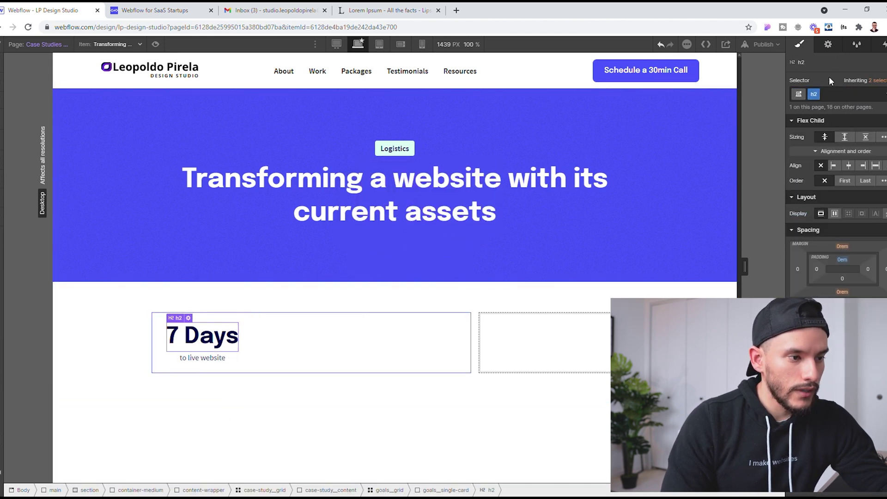
pyautogui.click(850, 96)
pyautogui.write('h2')
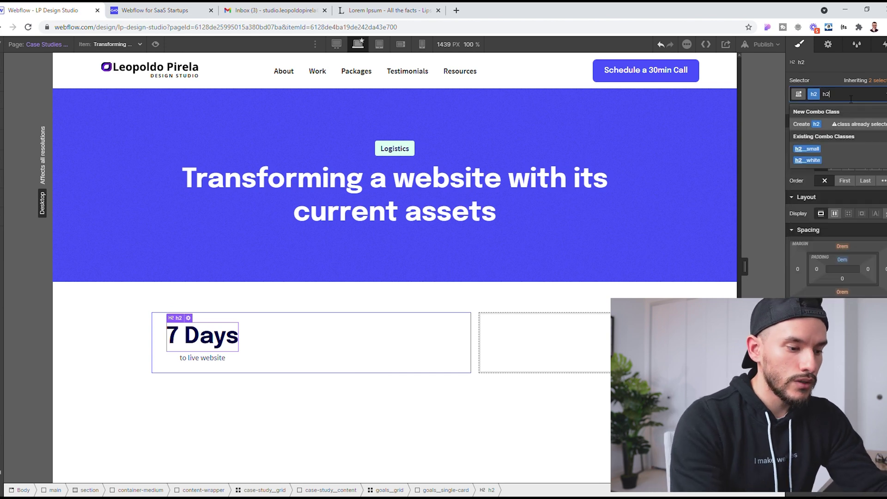
pyautogui.write('__')
pyautogui.click(809, 148)
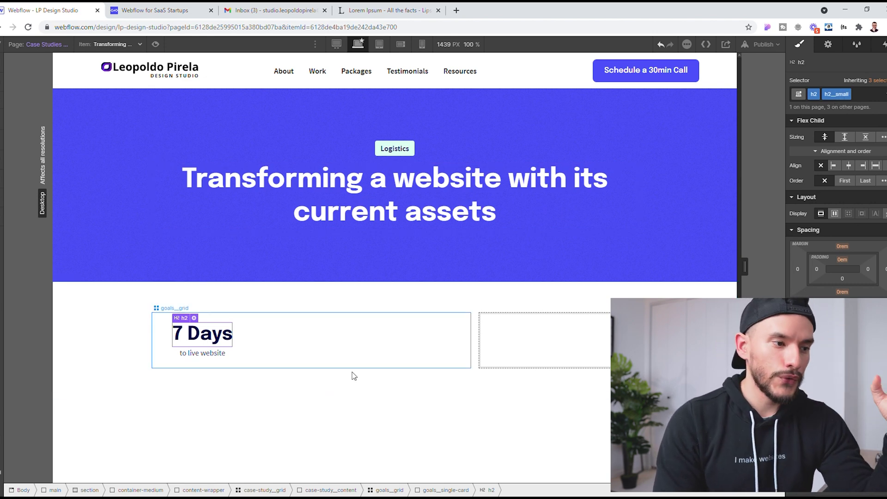
# - Give goals__single-card a border on its right side to divide it from the next column
pyautogui.click(184, 365)
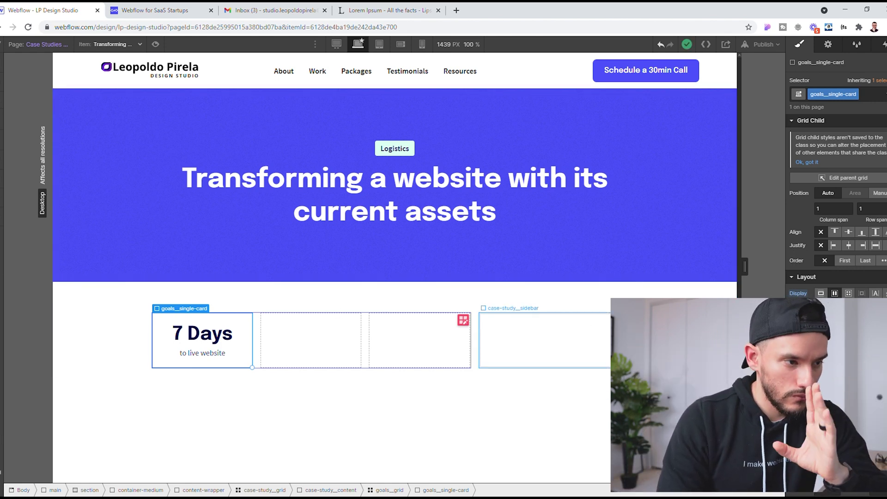
pyautogui.scroll(-10, 837, 208)
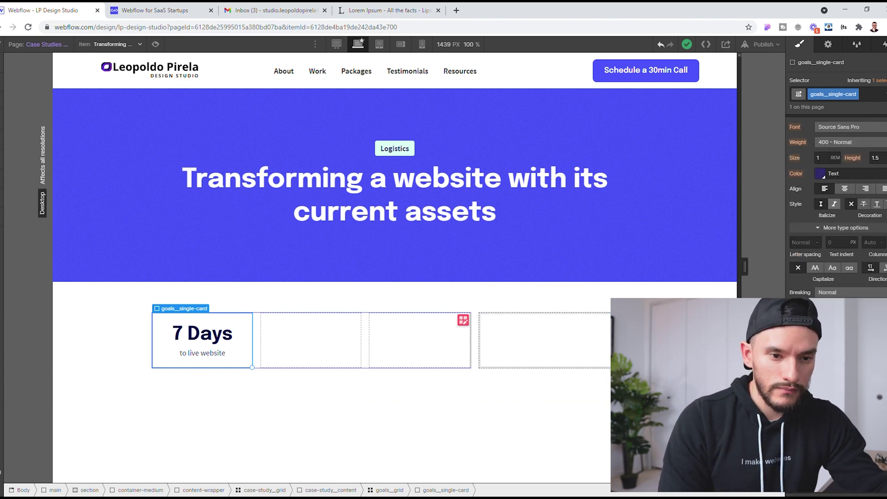
pyautogui.click(820, 264)
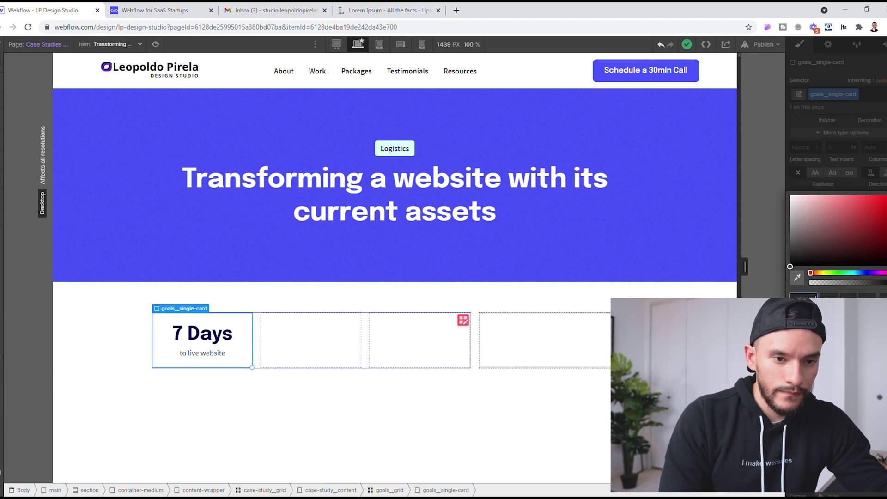
pyautogui.click(275, 433)
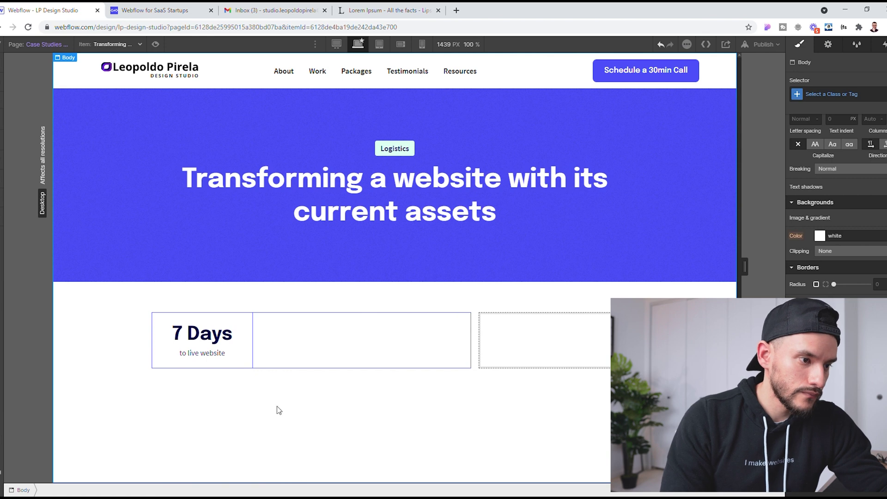
# - Copy goals__single-card and paste it twice to fill the remaining two columns of the goals grid
pyautogui.click(240, 328)
pyautogui.hotkey('ctrl', 'c')
pyautogui.hotkey('ctrl', 'v')
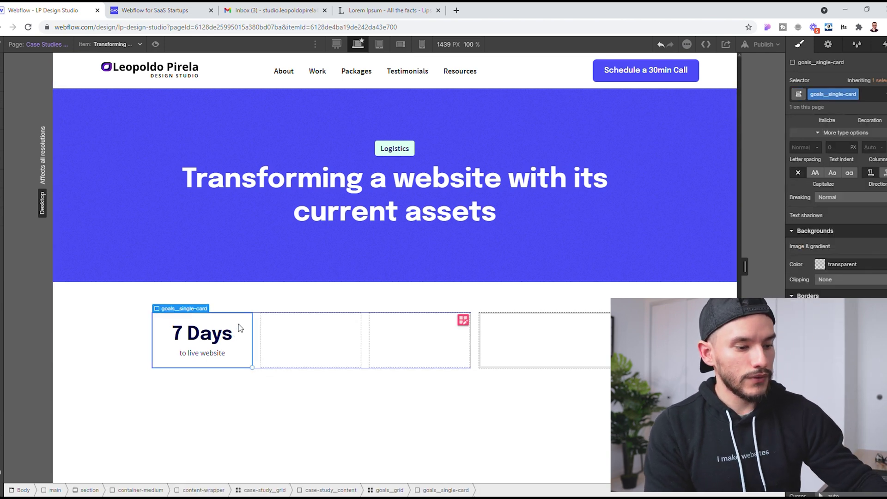
pyautogui.hotkey('ctrl', 'v')
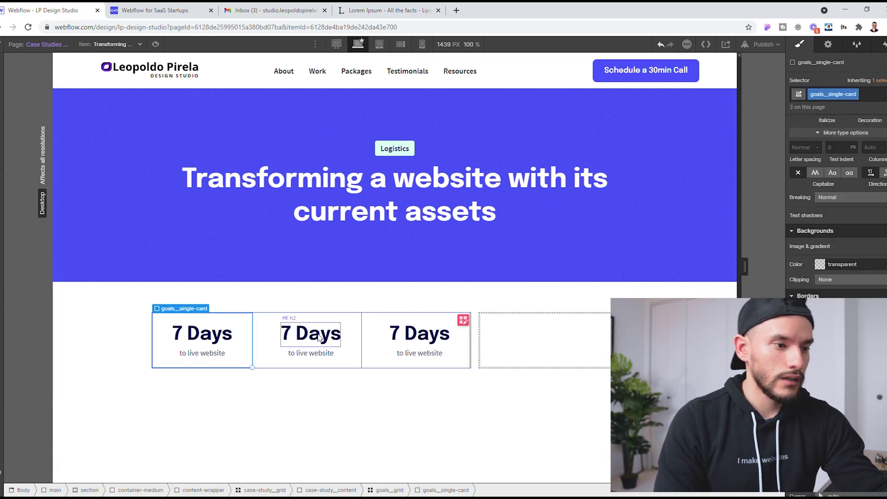
# - Change the text source of the second goal card's heading to Goal Title 2
pyautogui.click(352, 326)
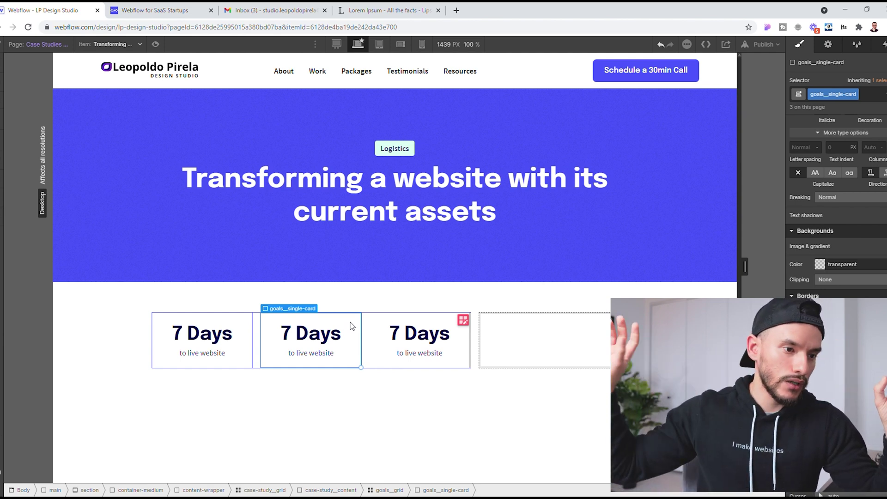
pyautogui.click(298, 336)
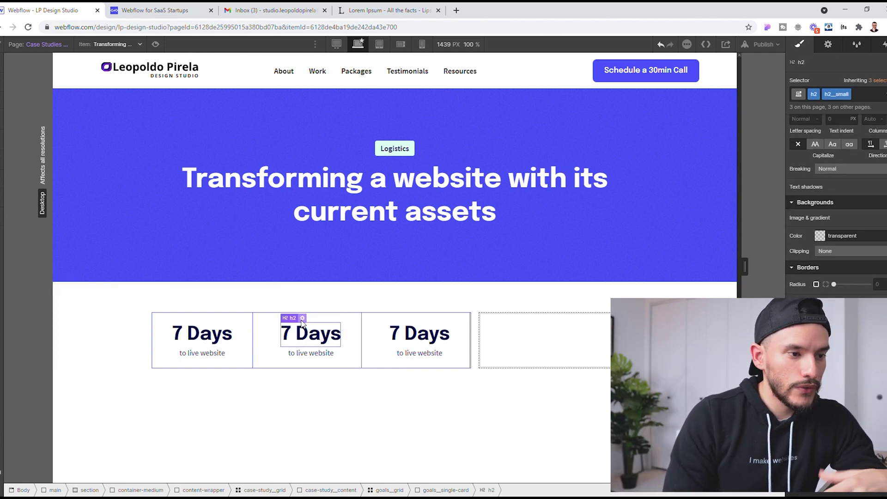
pyautogui.click(302, 318)
pyautogui.click(319, 440)
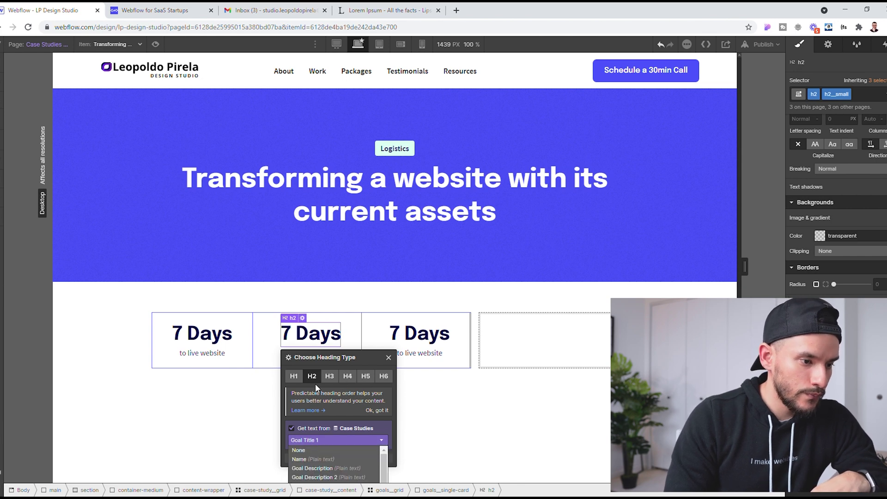
pyautogui.moveTo(338, 365); pyautogui.dragTo(499, 234)
pyautogui.click(495, 308)
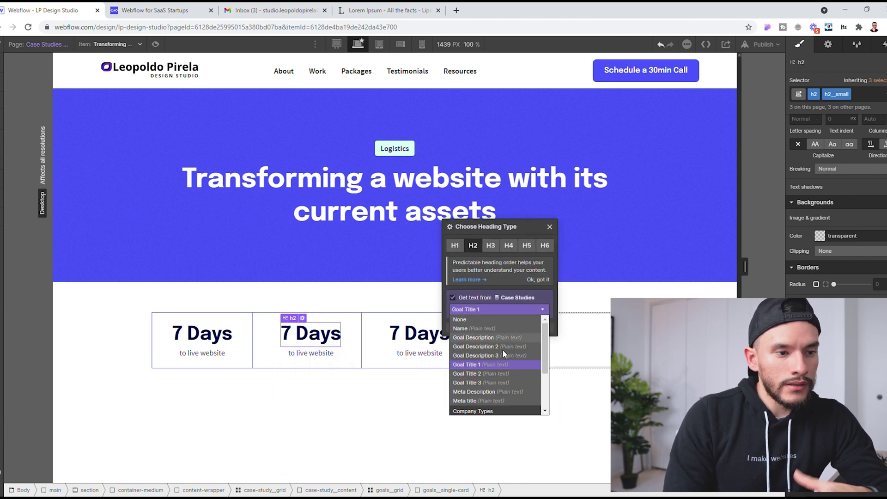
pyautogui.click(511, 377)
# - Change the text source of the second goal card's text block to Goal Title 2
pyautogui.click(318, 354)
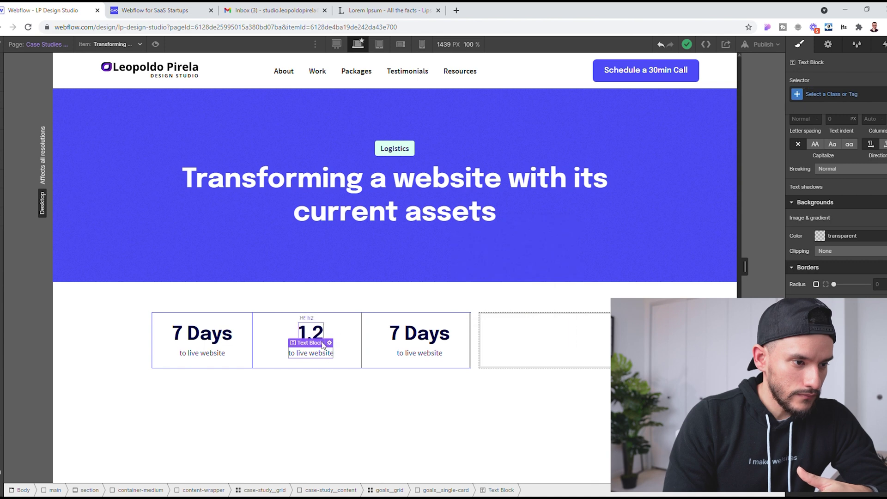
pyautogui.click(329, 342)
pyautogui.click(350, 401)
pyautogui.moveTo(342, 369); pyautogui.dragTo(430, 226)
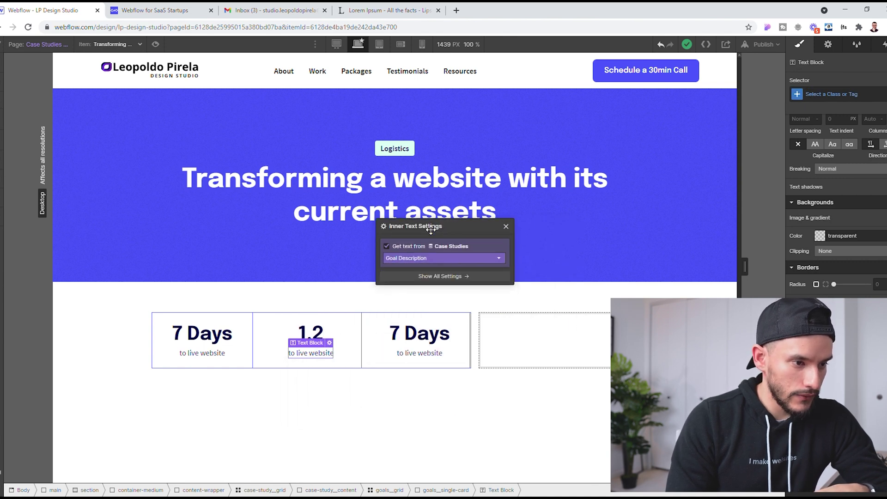
pyautogui.click(439, 258)
pyautogui.click(440, 322)
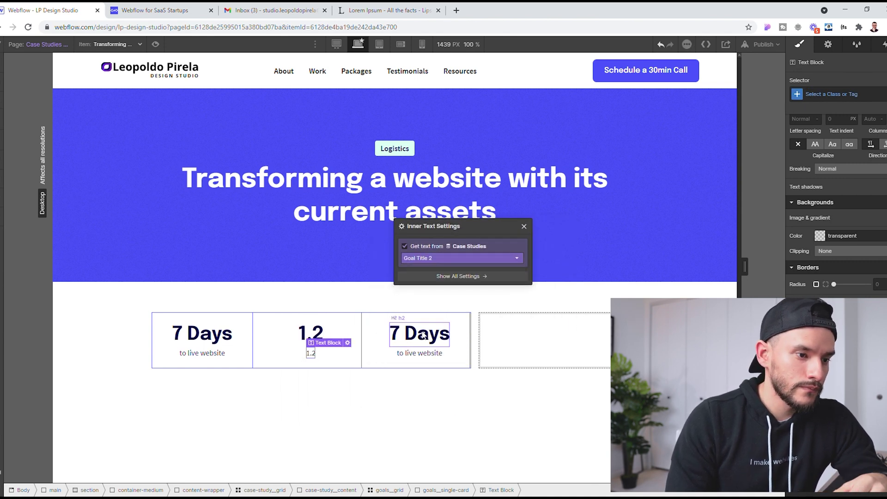
# - Change the text source of the third goal card's heading to Goal Title 3
pyautogui.click(418, 333)
pyautogui.click(412, 318)
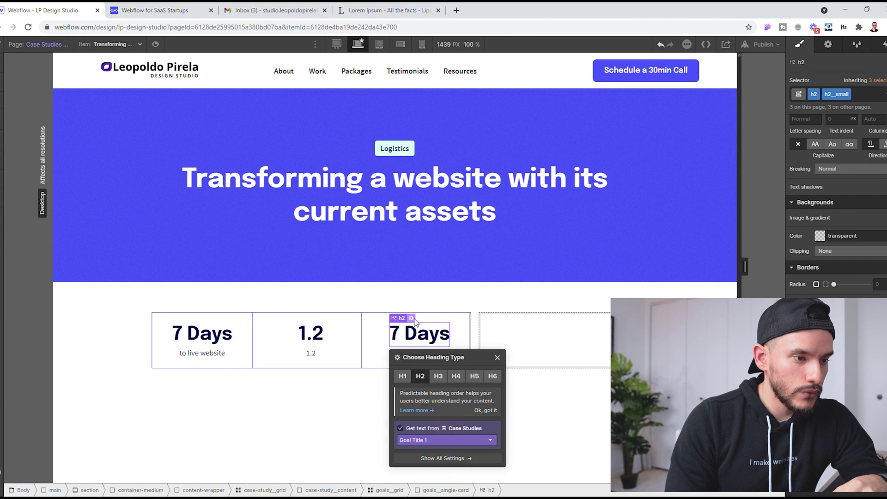
pyautogui.click(431, 439)
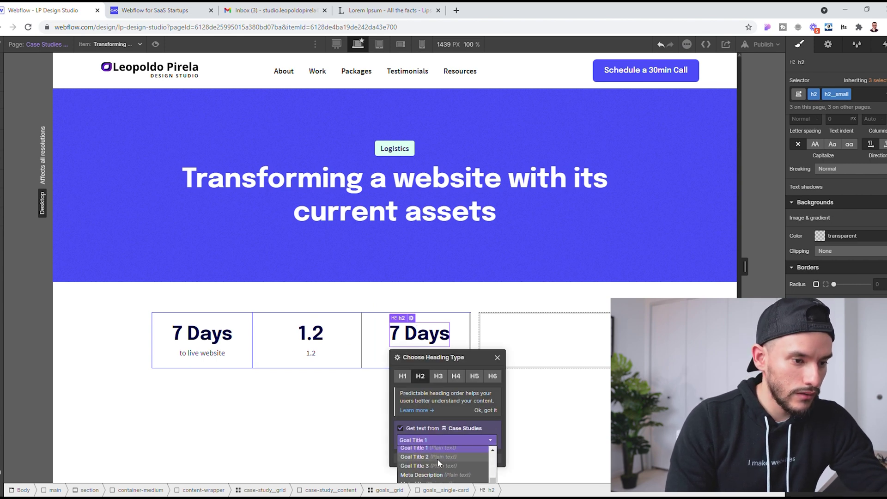
pyautogui.click(434, 466)
# - Change the text source of the third goal card's text block to Goal Description 3
pyautogui.click(383, 361)
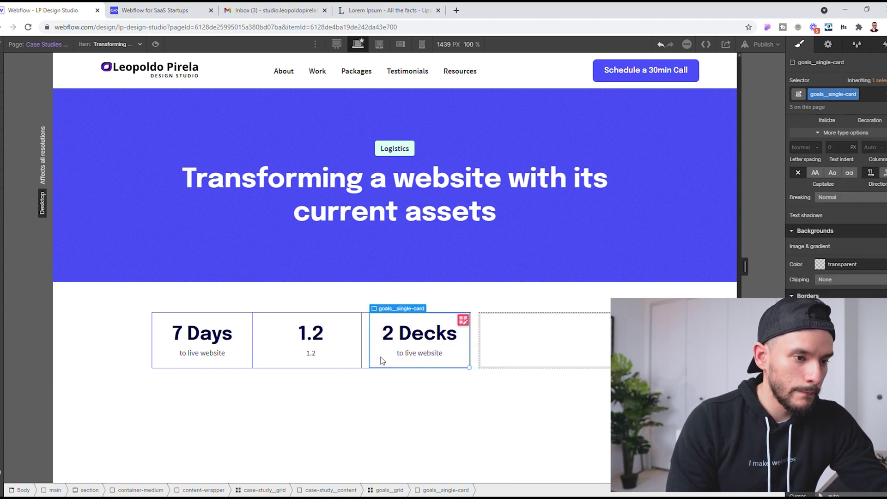
pyautogui.click(430, 359)
pyautogui.click(438, 344)
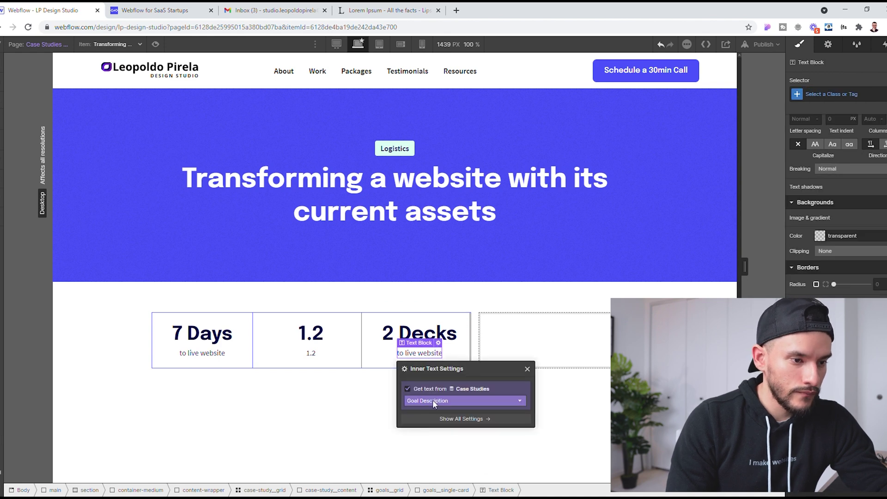
pyautogui.click(433, 400)
pyautogui.click(461, 440)
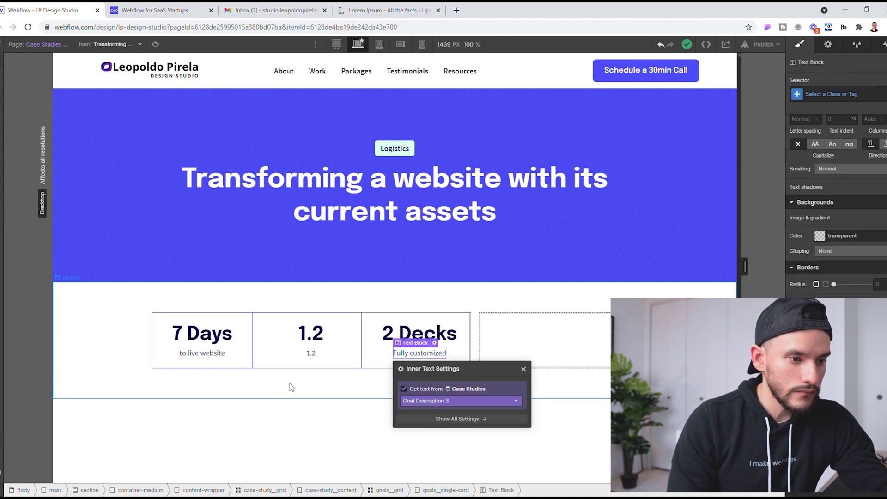
pyautogui.click(286, 388)
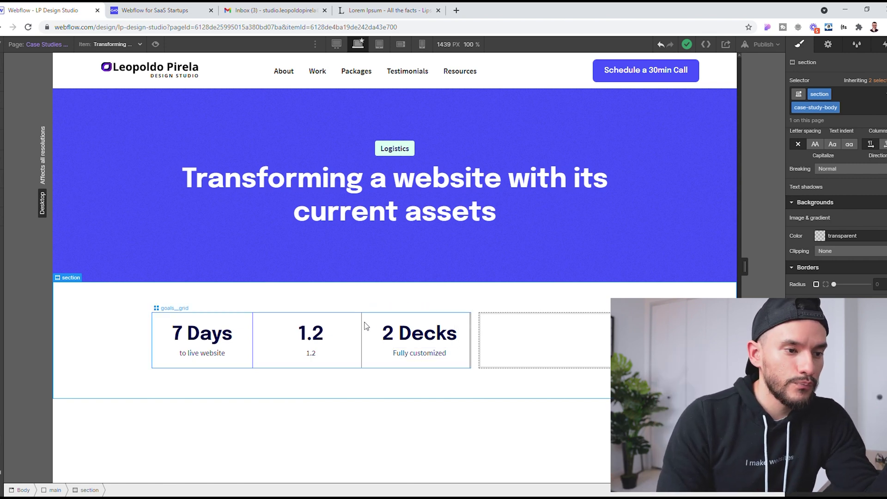
# - Add the combo class last-grid to the third goals__single-card
pyautogui.click(443, 325)
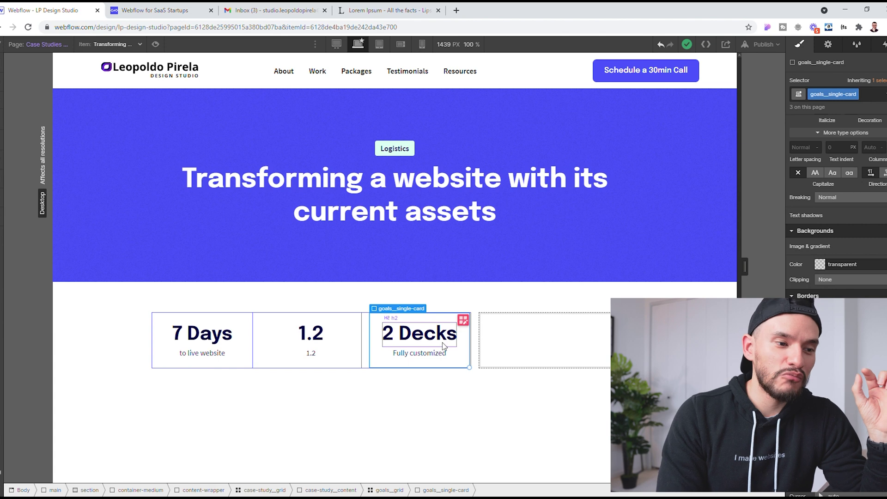
pyautogui.click(876, 97)
pyautogui.write('las')
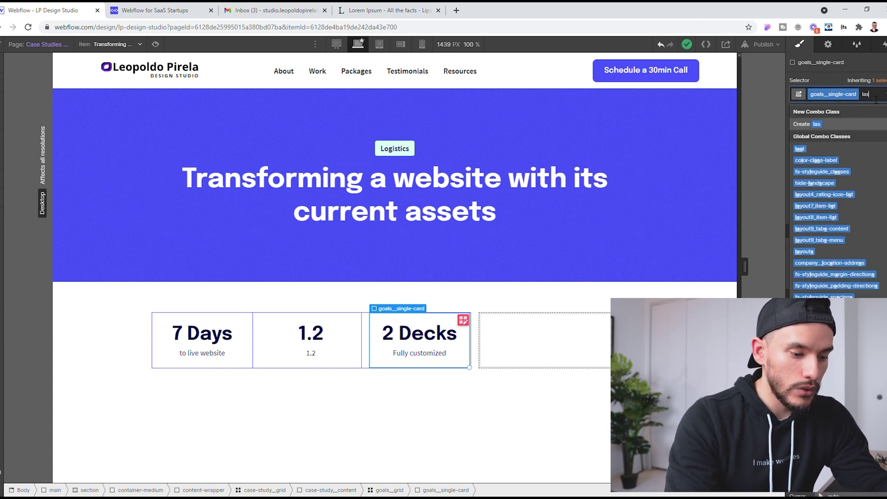
pyautogui.write('t-grid')
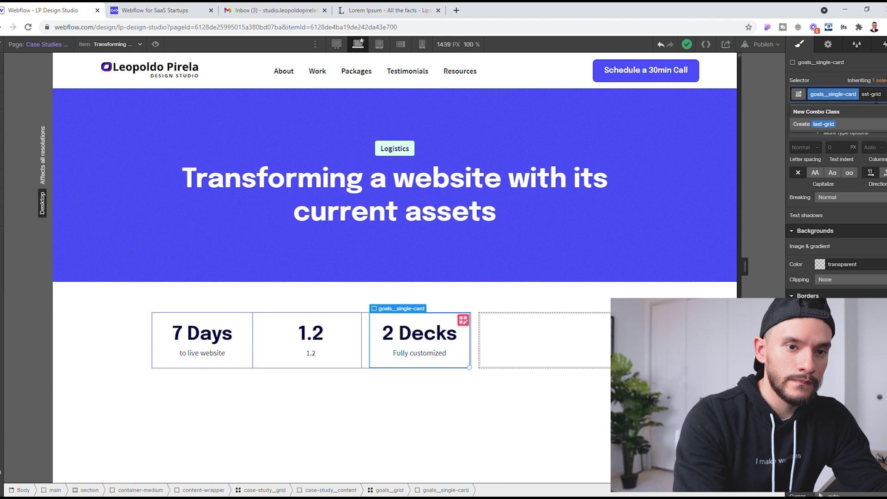
pyautogui.press('Return')
pyautogui.scroll(-1, 851, 185)
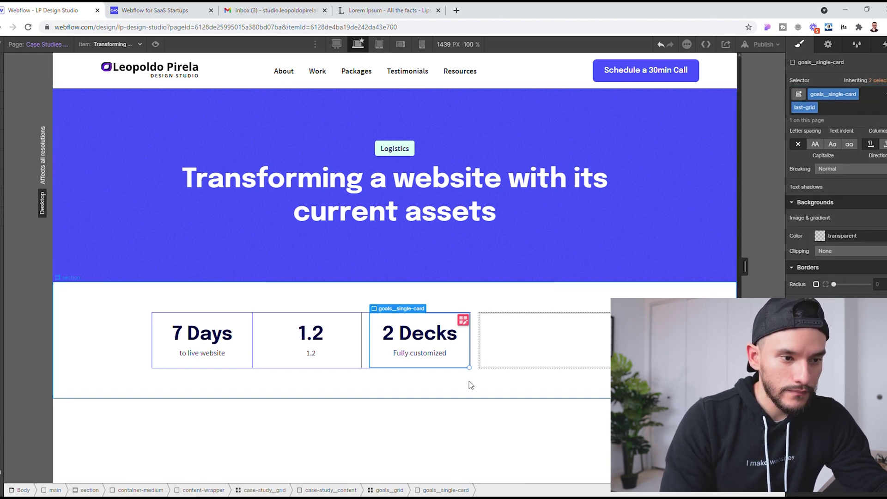
pyautogui.click(508, 450)
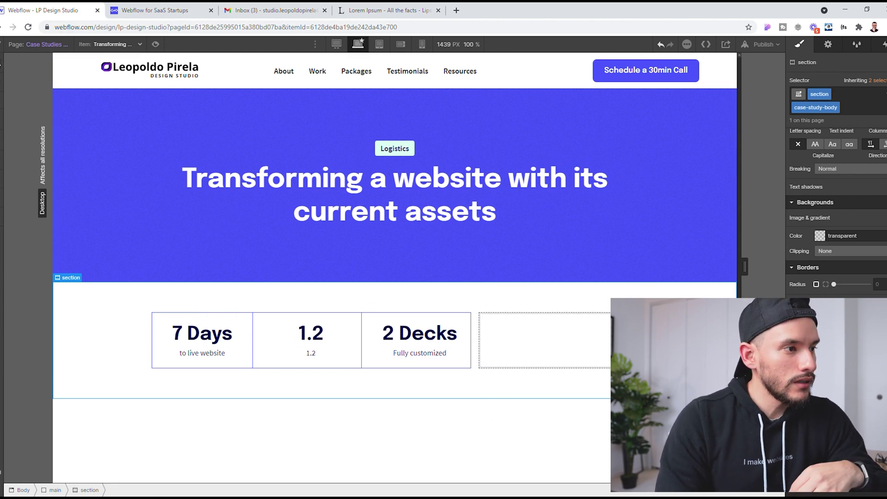
# - Add a Rich Text block below goals__grid inside case-study__content
pyautogui.press('a')
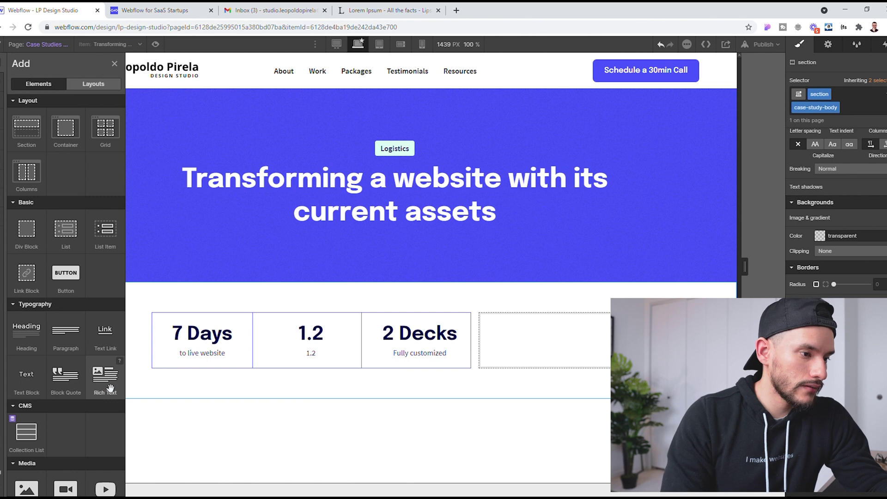
pyautogui.moveTo(110, 387); pyautogui.dragTo(66, 264)
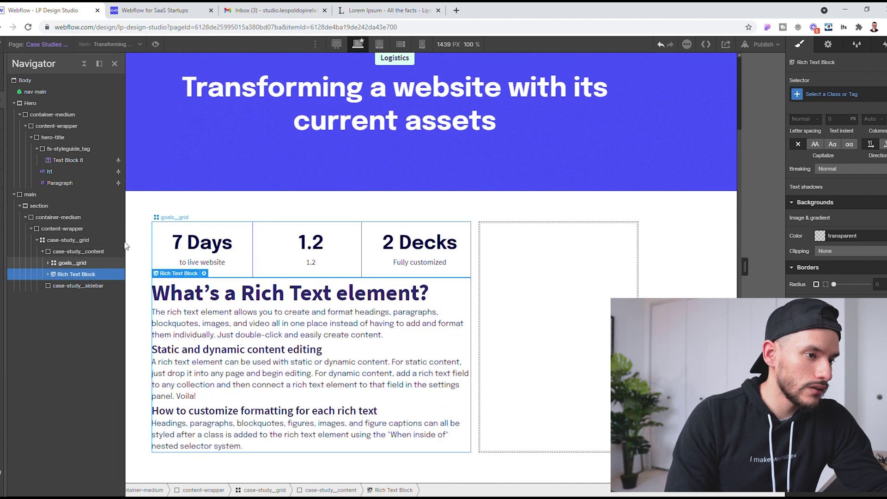
pyautogui.doubleClick(360, 313)
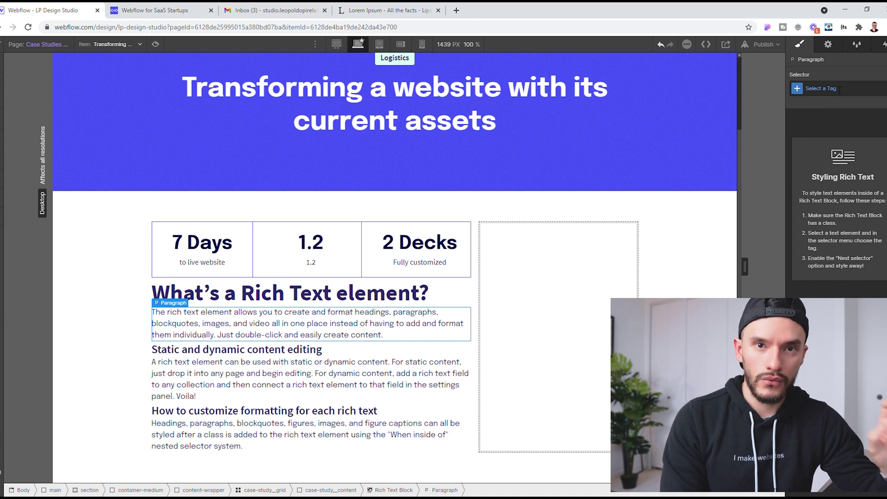
# - Apply the existing text-rich-text class to the whole Rich Text block
pyautogui.click(171, 286)
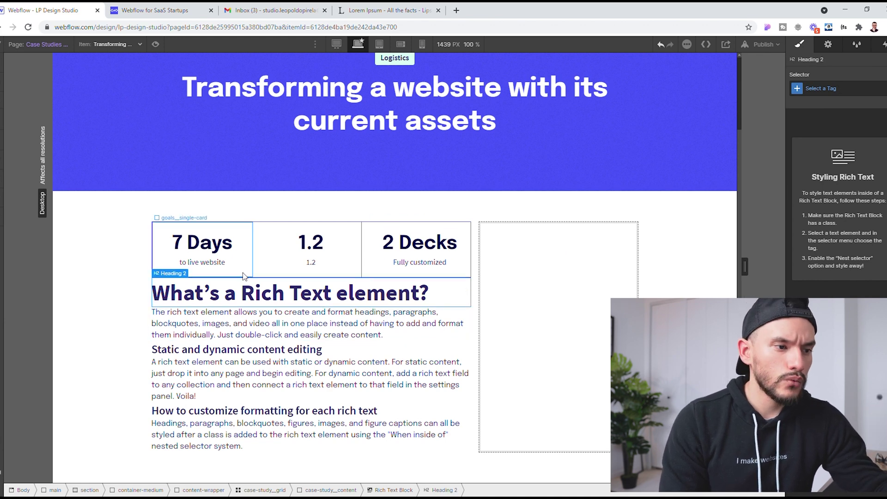
pyautogui.moveTo(170, 275)
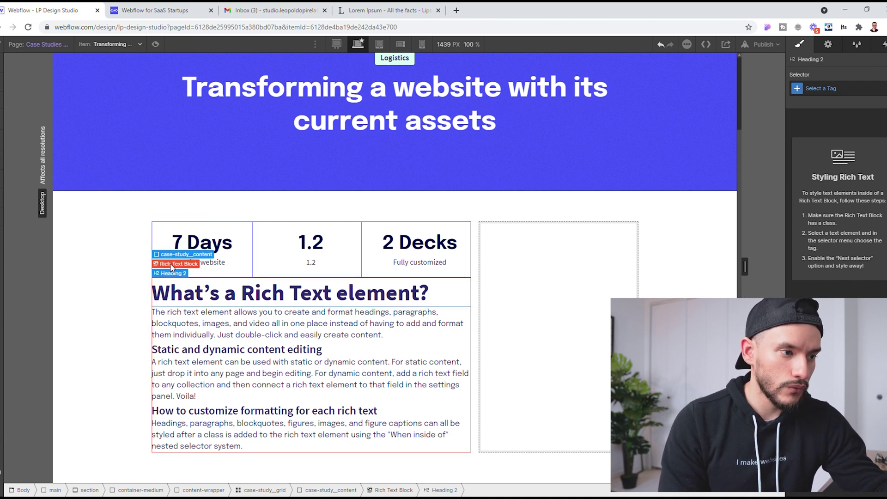
pyautogui.click(175, 264)
pyautogui.click(847, 96)
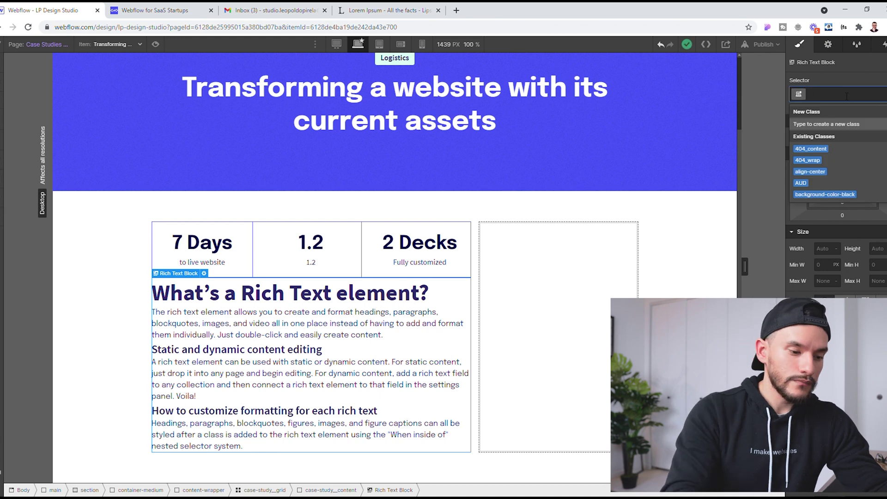
pyautogui.write('rich')
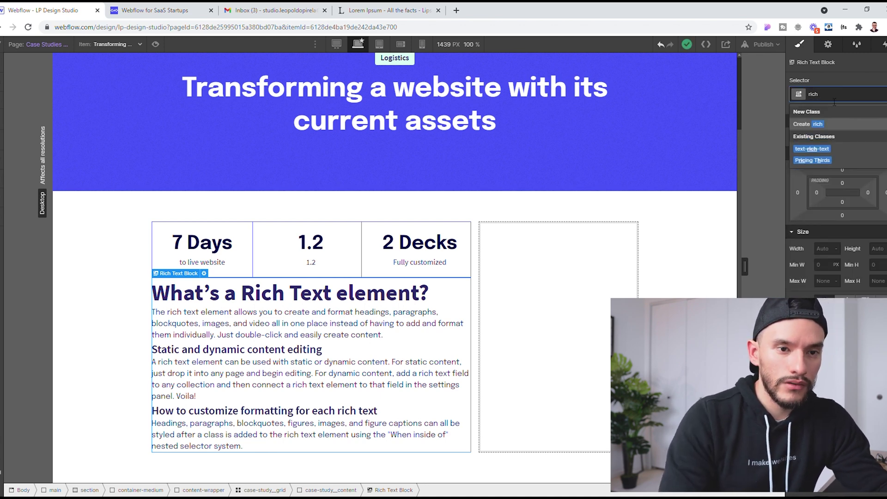
pyautogui.write('text-rich')
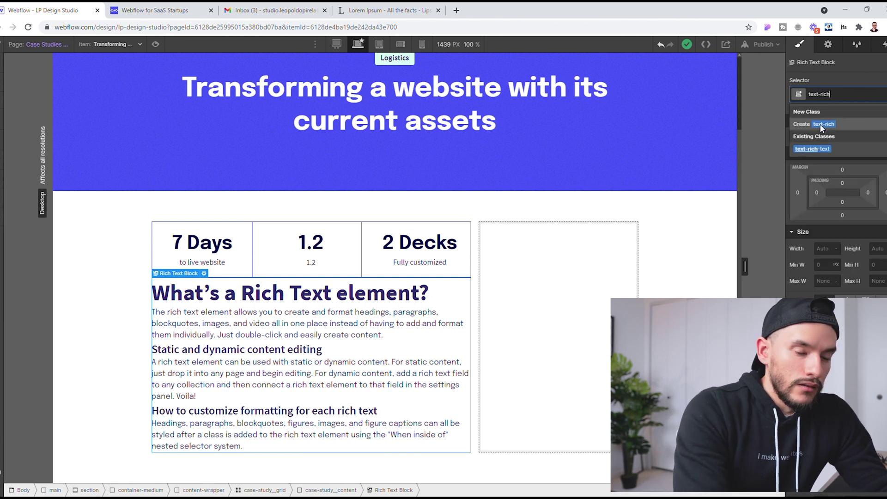
pyautogui.click(825, 149)
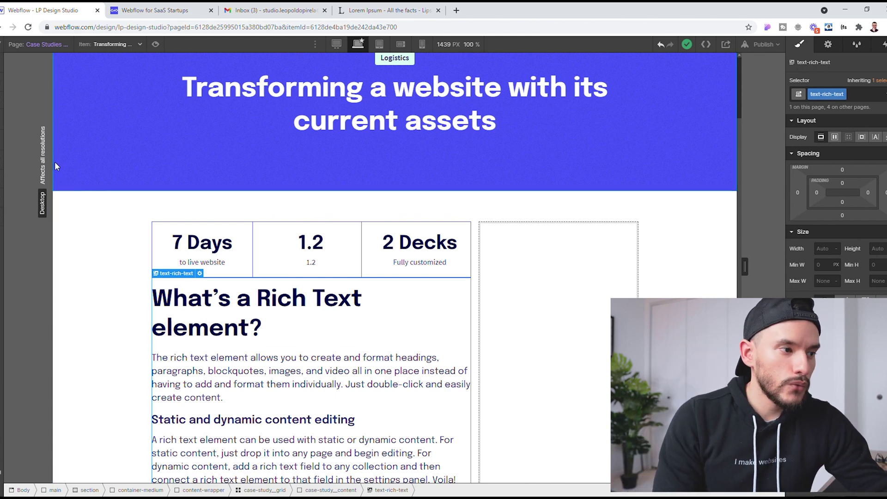
pyautogui.scroll(-3, 276, 231)
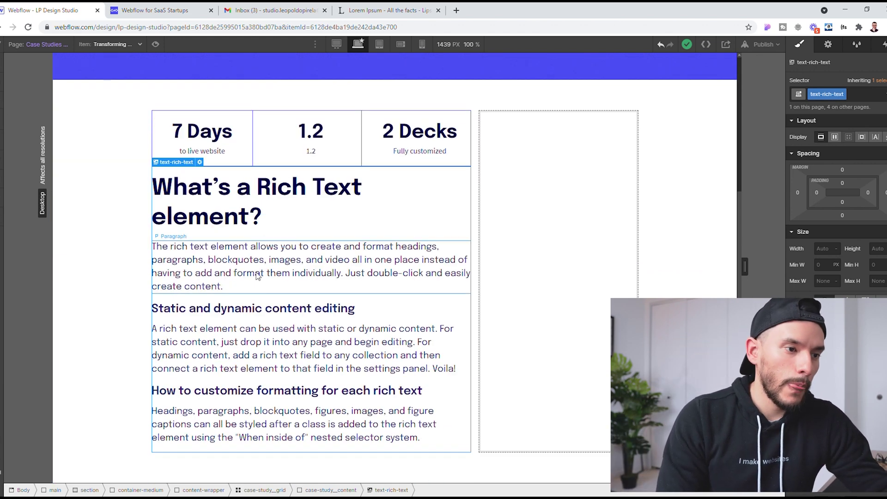
pyautogui.click(110, 238)
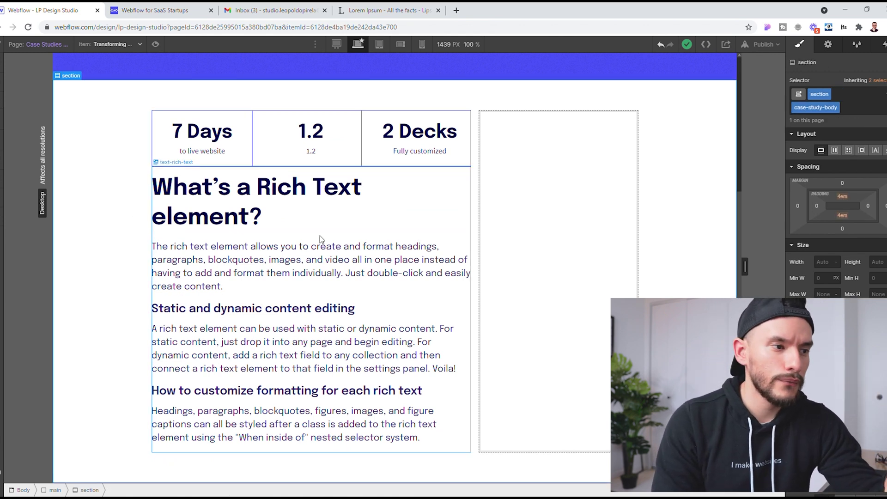
# - Bind the rich text block to the Case Study Content field of Case Studies and review the loaded text
pyautogui.click(380, 239)
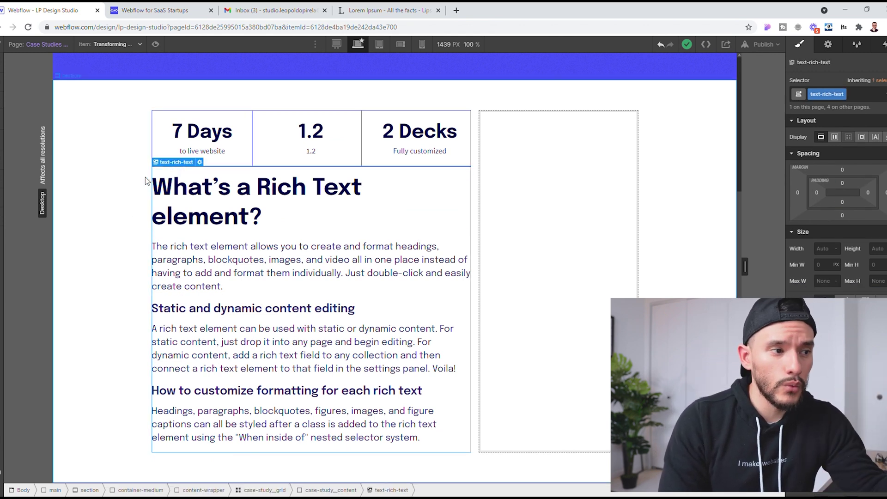
pyautogui.click(199, 162)
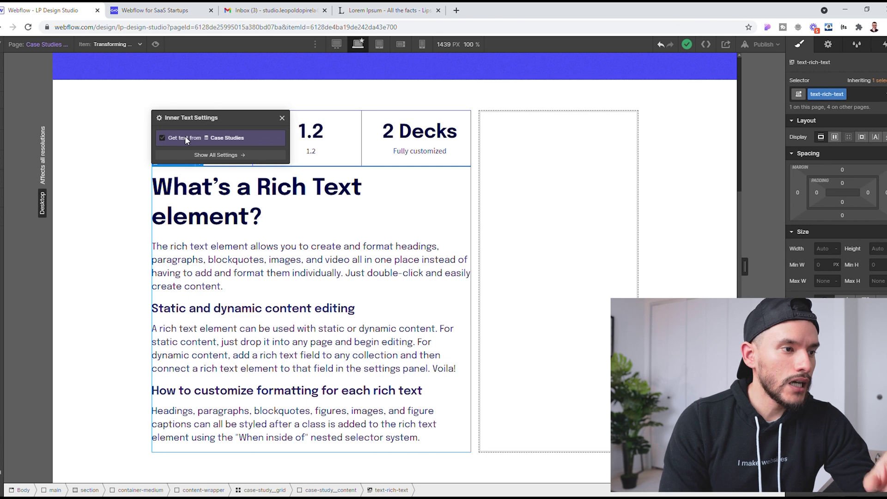
pyautogui.click(185, 136)
pyautogui.click(215, 150)
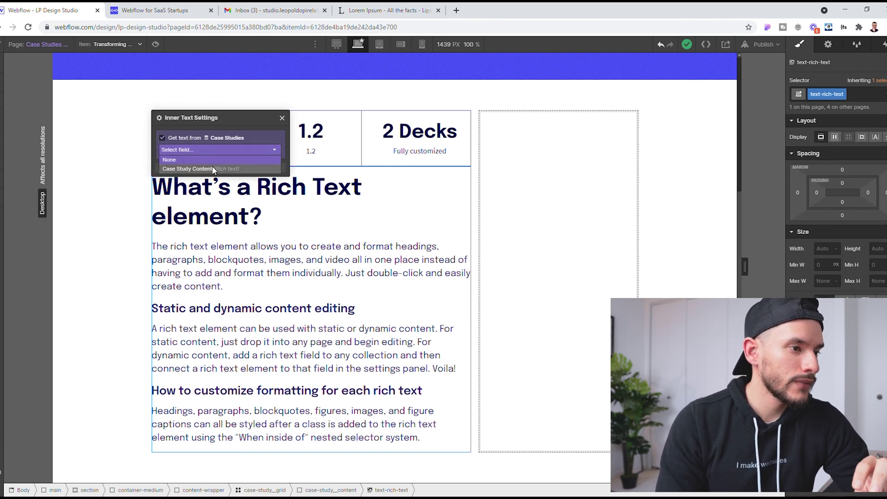
pyautogui.click(212, 168)
pyautogui.click(126, 241)
pyautogui.scroll(-1, 349, 223)
pyautogui.scroll(-6, 349, 223)
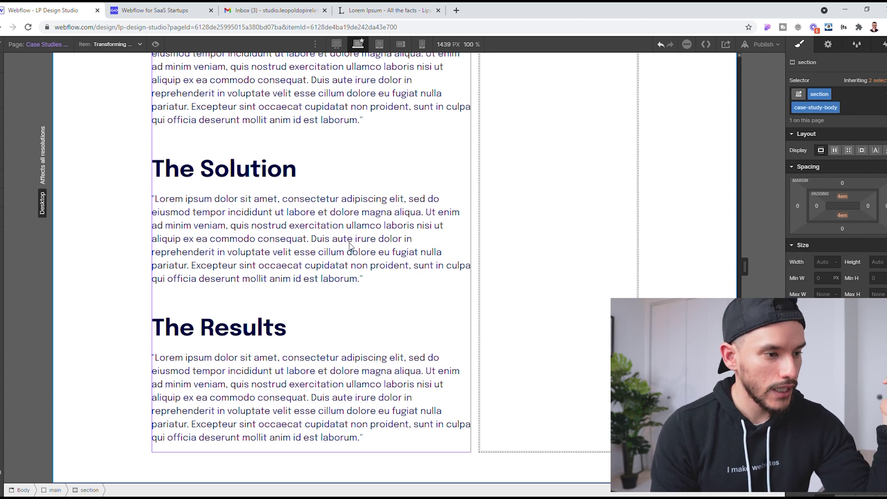
pyautogui.scroll(8, 350, 247)
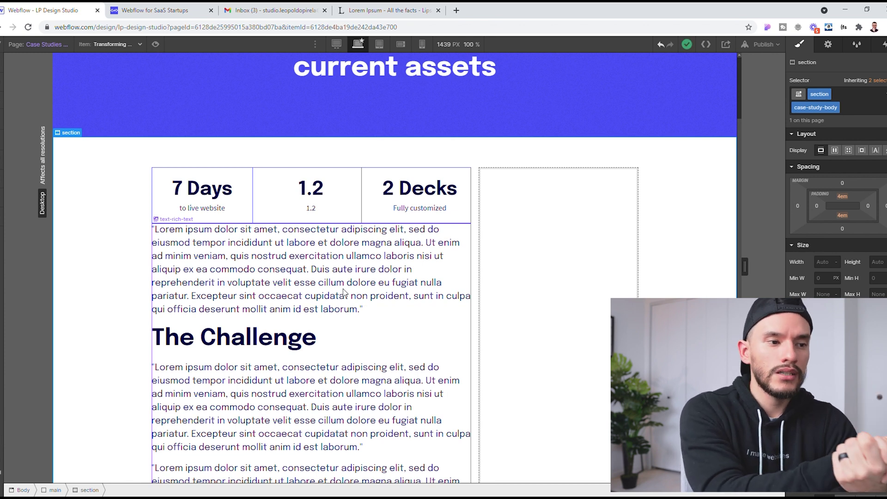
# - Insert a Div Block between the goals grid and the rich text block
pyautogui.click(319, 288)
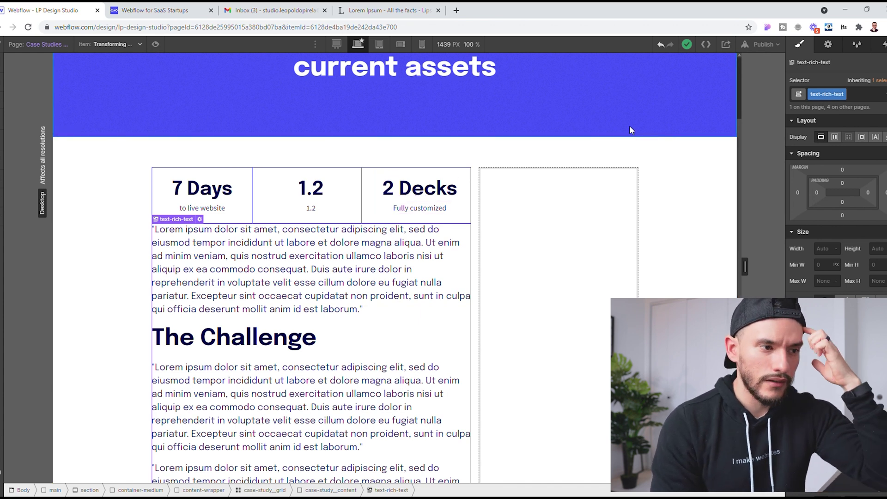
pyautogui.press('a')
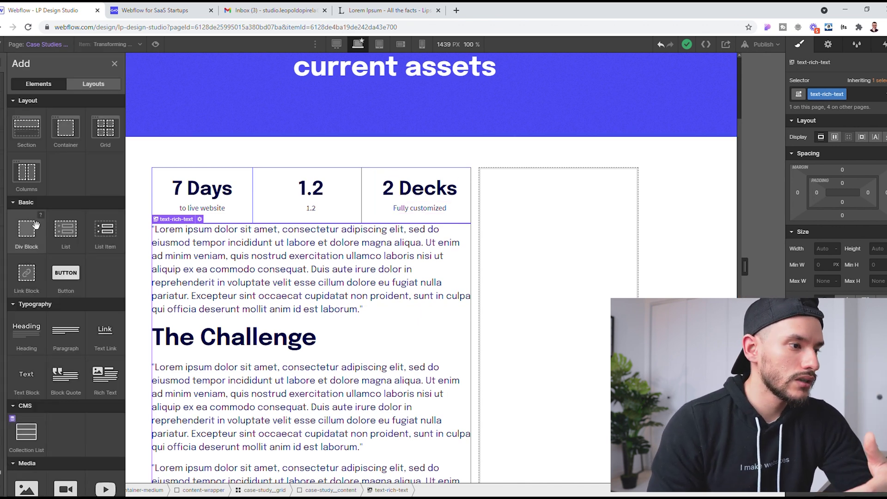
pyautogui.moveTo(33, 239); pyautogui.dragTo(212, 228)
pyautogui.scroll(3, 212, 229)
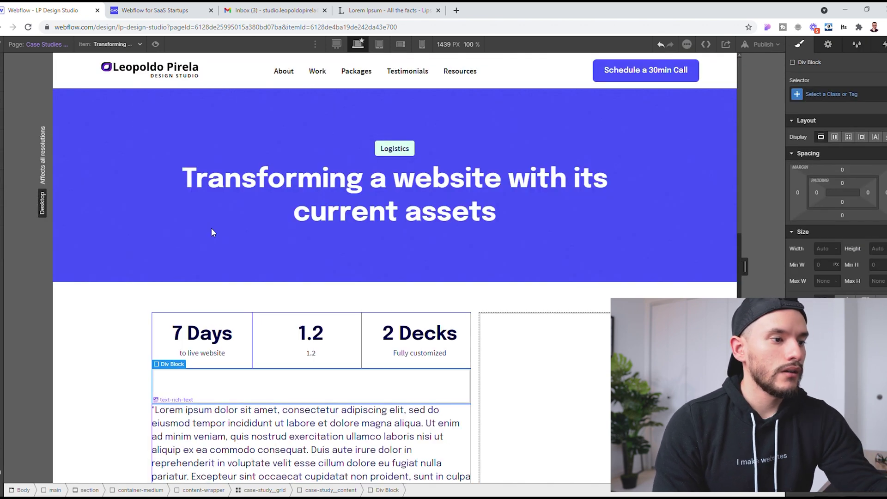
# - Give the new Div Block the class case-study__body-wrapper
pyautogui.click(840, 96)
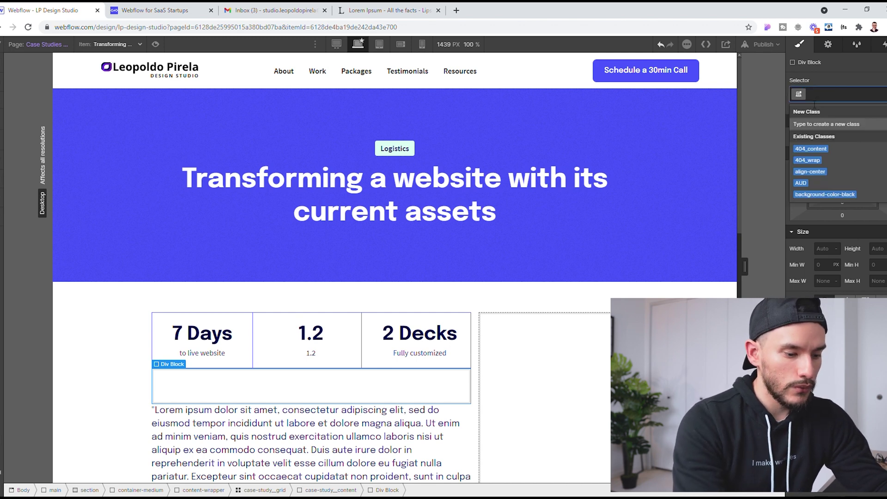
pyautogui.write('C')
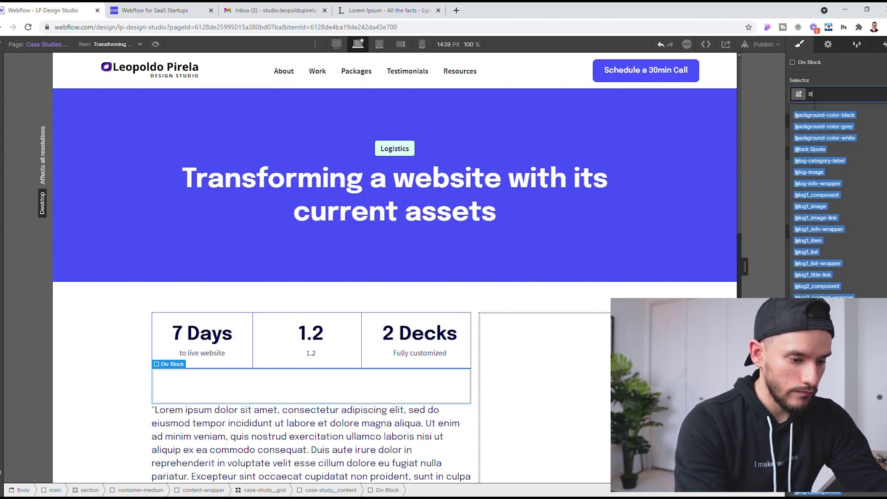
pyautogui.press('BackSpace')
pyautogui.write('Case-st')
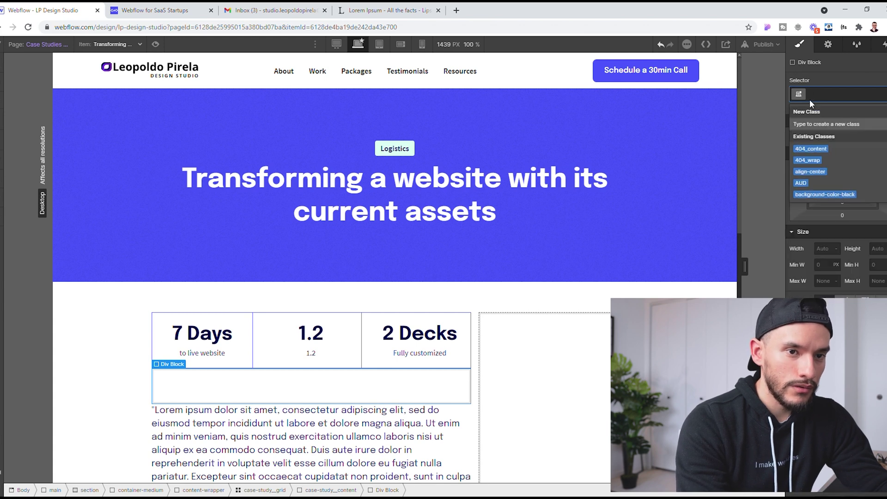
pyautogui.write('udy')
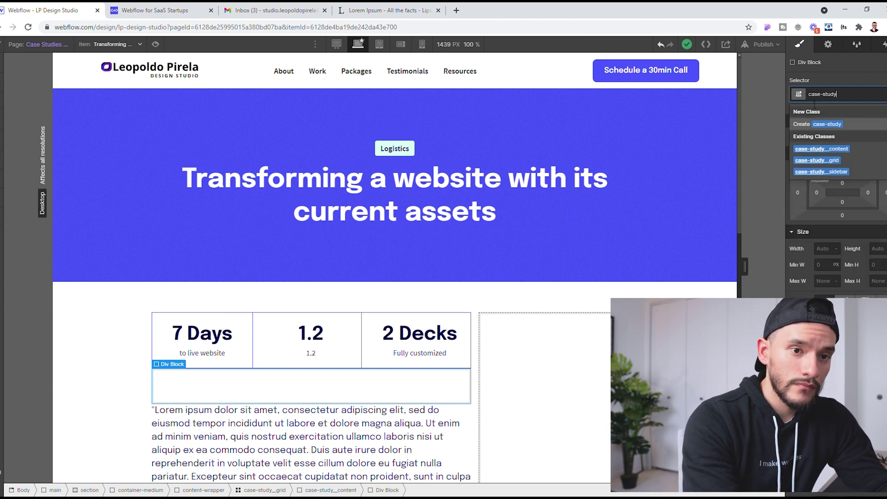
pyautogui.write('_content-w')
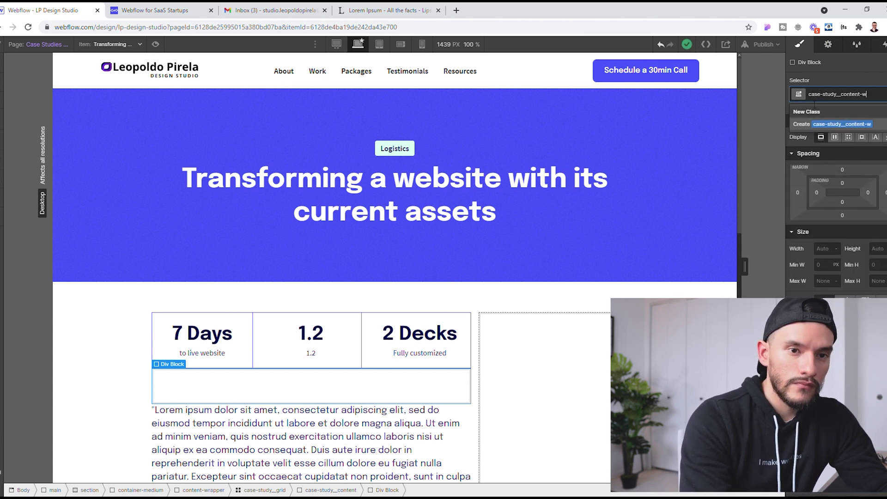
pyautogui.press('BackSpace')
pyautogui.press('BackSpace')
pyautogui.press('BackSpace')
pyautogui.press('BackSpace')
pyautogui.press('BackSpace')
pyautogui.press('BackSpace')
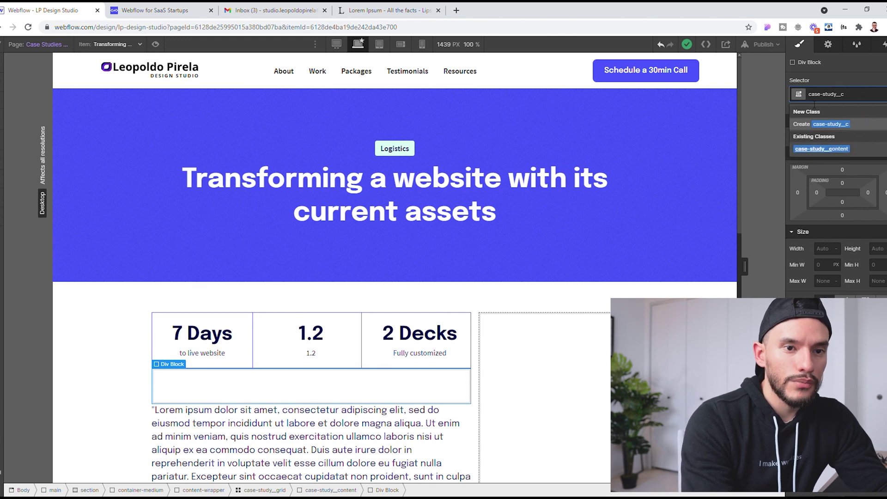
pyautogui.press('BackSpace')
pyautogui.write('body-wrapper')
pyautogui.press('Return')
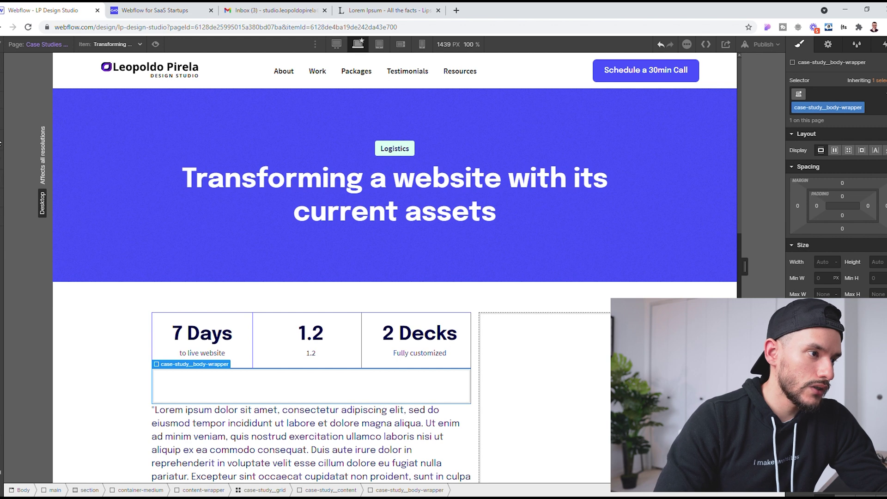
# - Nest the text-rich-text block inside case-study__body-wrapper and give the wrapper 3em of top padding
pyautogui.press('z')
pyautogui.moveTo(63, 284); pyautogui.dragTo(78, 281)
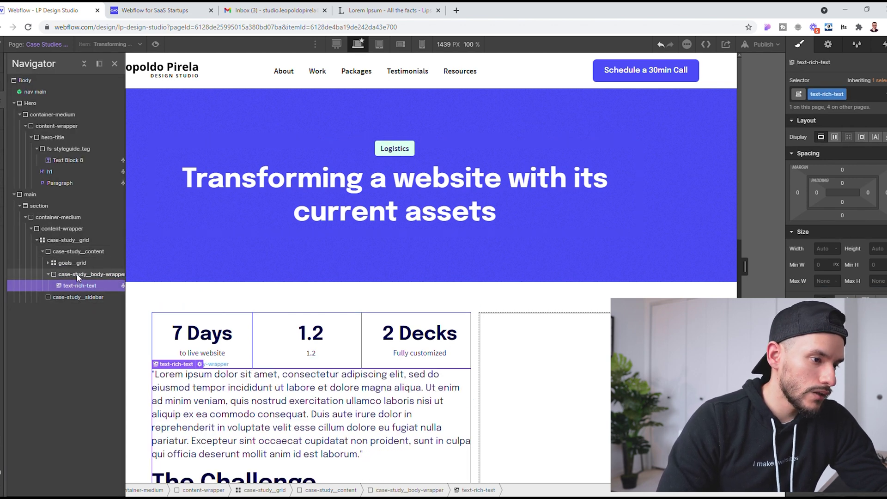
pyautogui.click(77, 278)
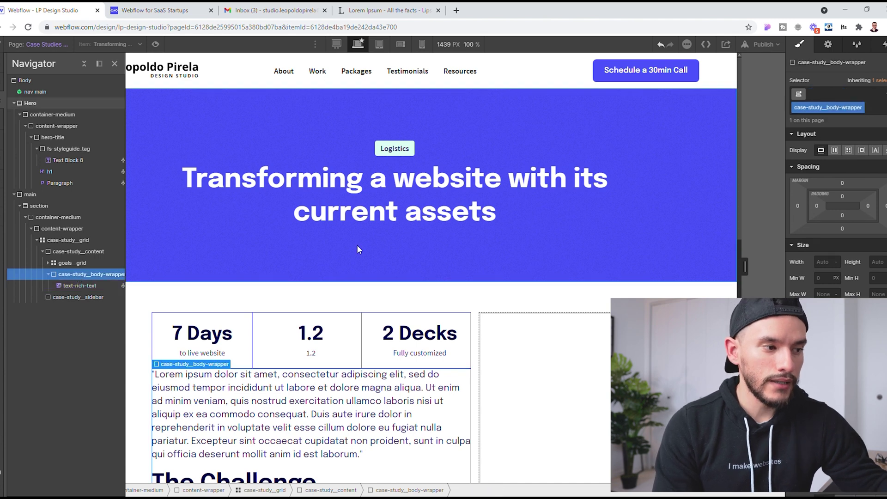
pyautogui.click(841, 197)
pyautogui.write('3em')
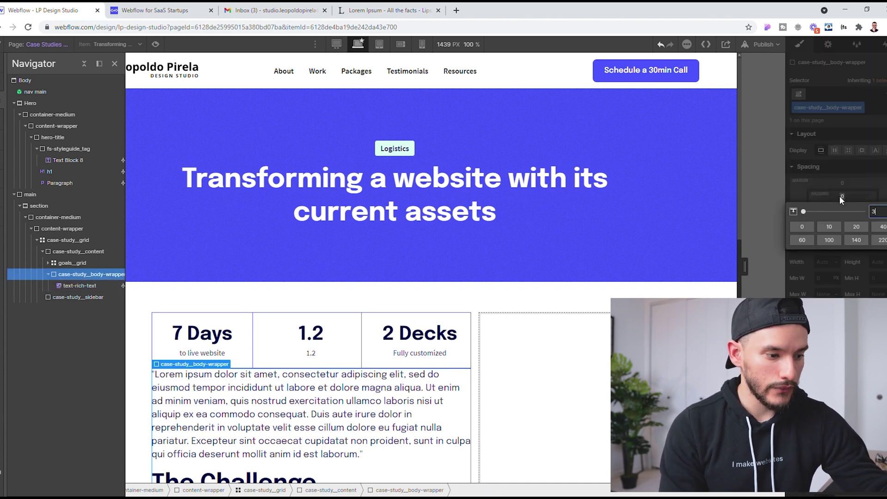
pyautogui.press('Return')
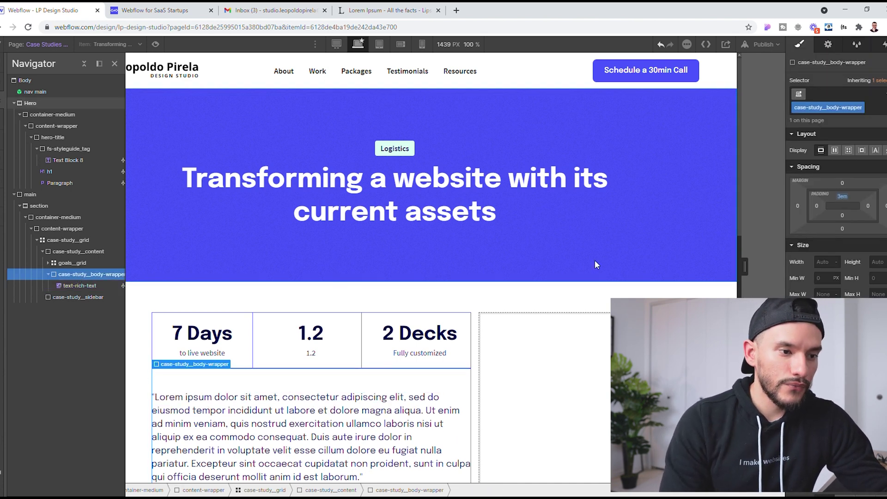
pyautogui.scroll(-10, 598, 264)
pyautogui.scroll(5, 687, 187)
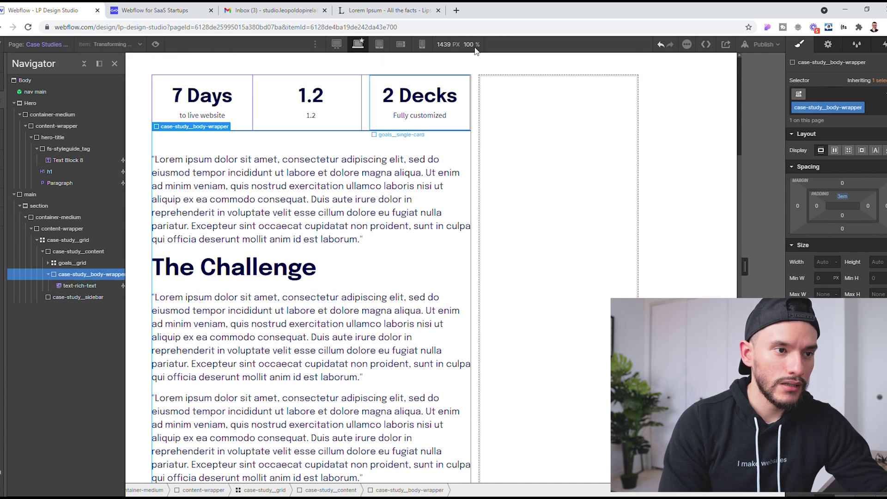
# - Set the column gap of the case-study__grid to 30 px and finish editing the grid
pyautogui.click(525, 100)
pyautogui.click(474, 91)
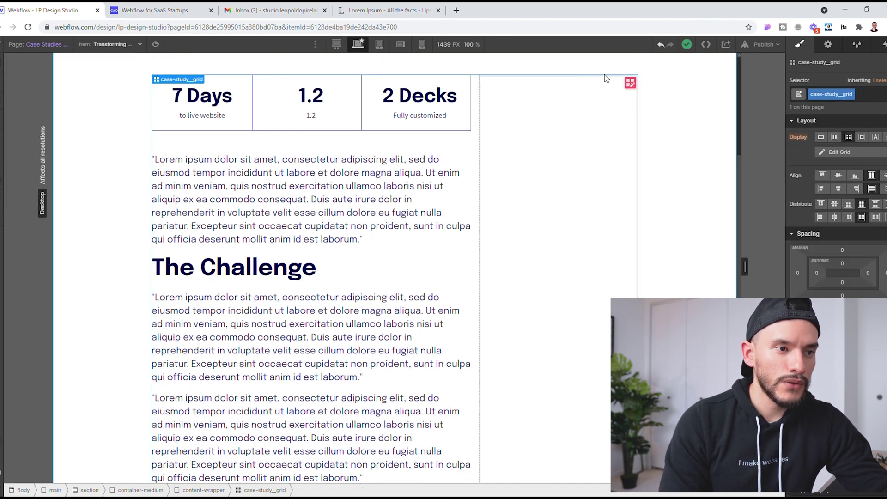
pyautogui.click(631, 83)
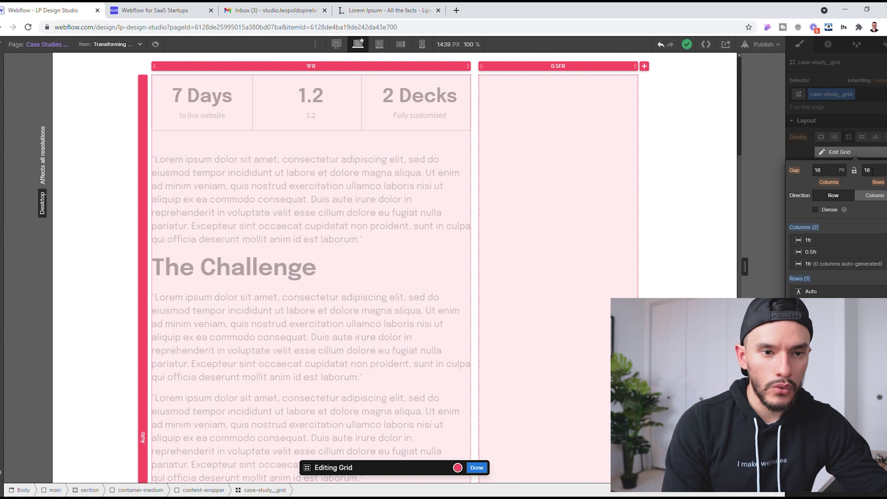
pyautogui.click(828, 176)
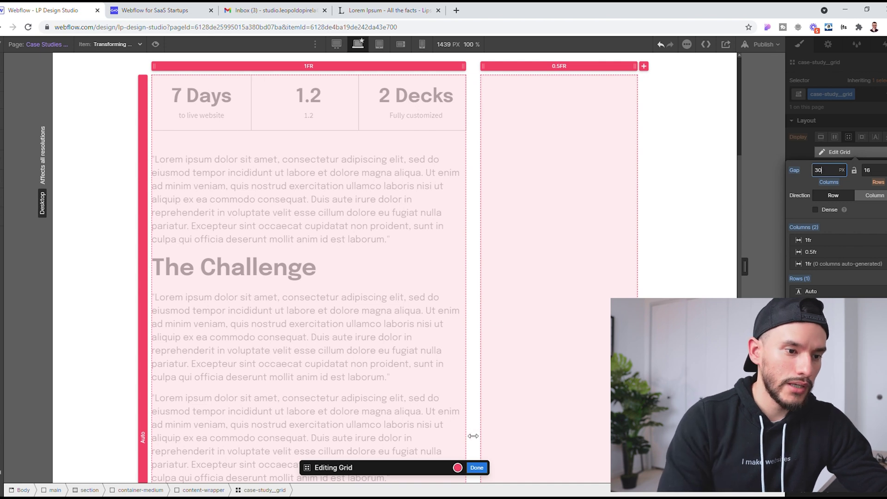
pyautogui.click(477, 468)
# - Add a Div Block inside case-study__sidebar and give it the new class Calendly__wrapper
pyautogui.click(631, 254)
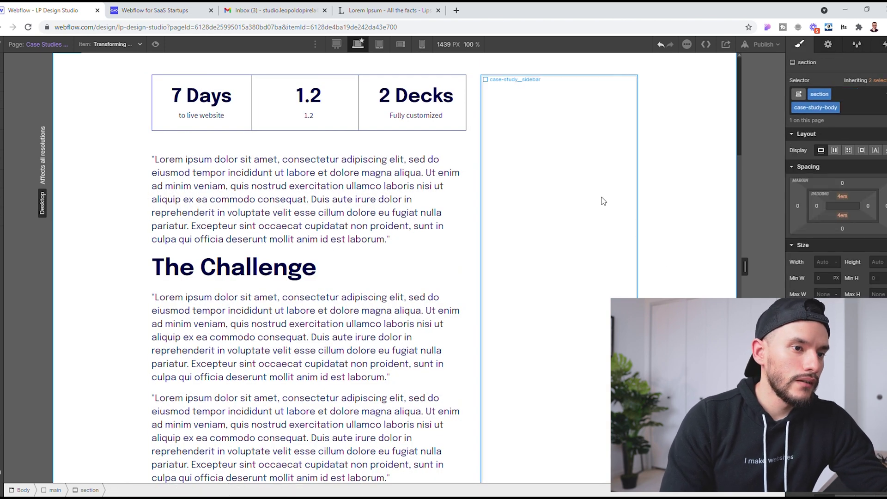
pyautogui.click(1, 66)
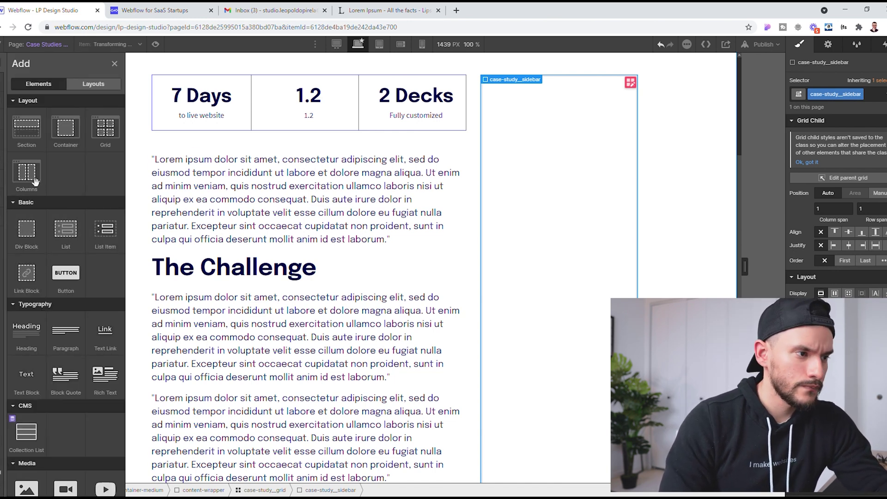
pyautogui.scroll(-5, 171, 263)
pyautogui.moveTo(20, 219); pyautogui.dragTo(532, 158)
pyautogui.click(832, 96)
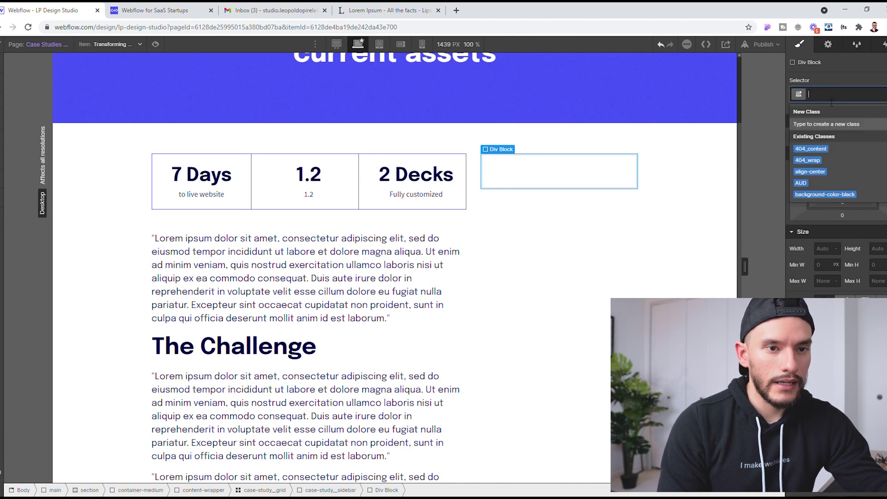
pyautogui.write('Calendly')
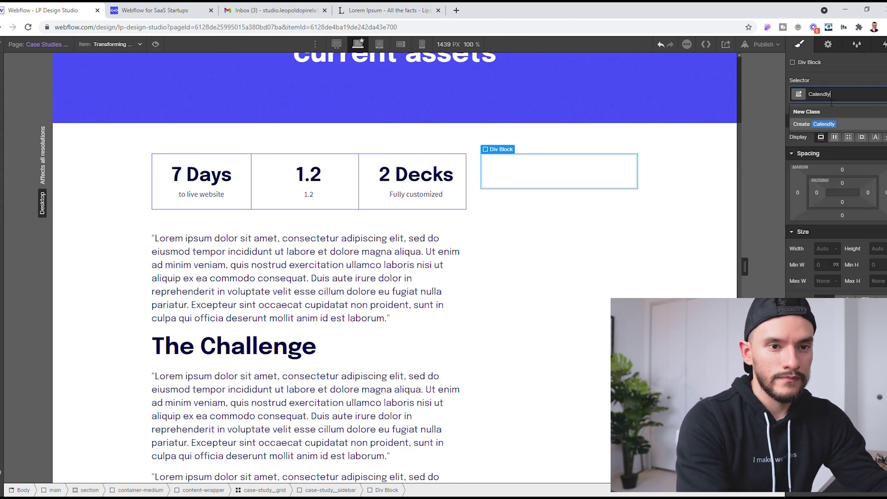
pyautogui.write('_wrapper')
pyautogui.press('Return')
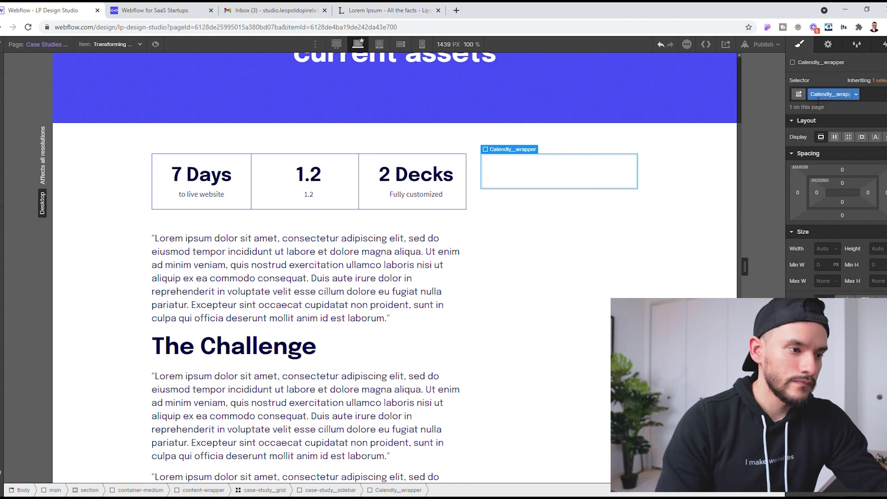
# - Add a Heading inside Calendly__wrapper and set its heading type to H3
pyautogui.click(1, 64)
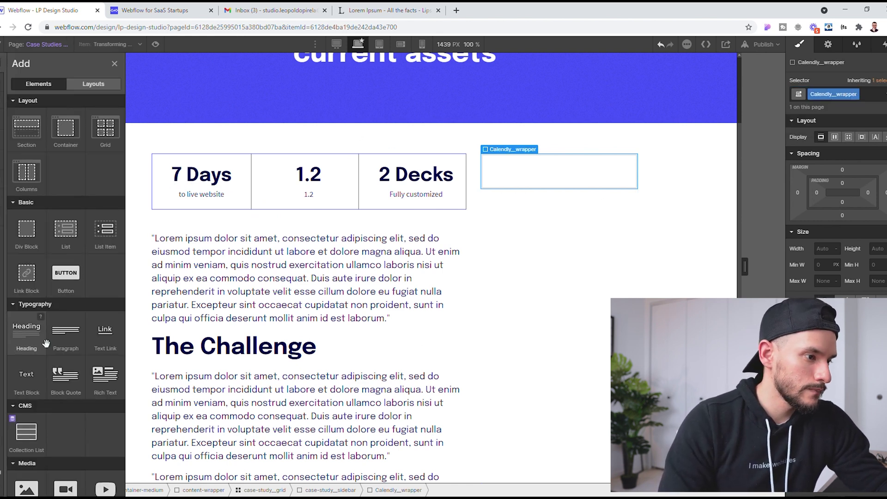
pyautogui.moveTo(27, 332); pyautogui.dragTo(567, 150)
pyautogui.press('z')
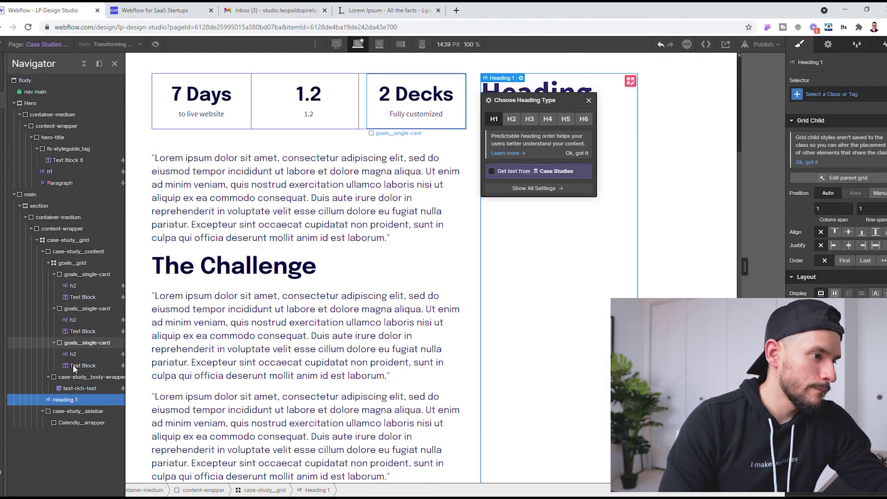
pyautogui.moveTo(77, 403); pyautogui.dragTo(87, 421)
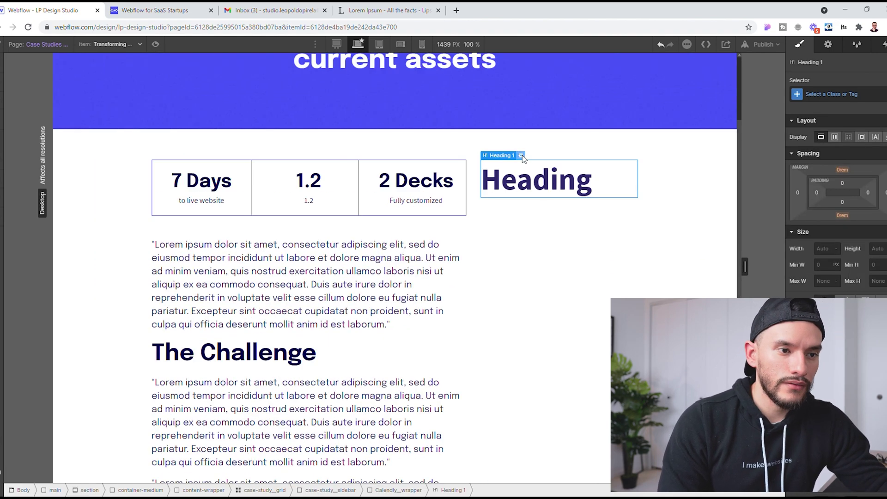
pyautogui.click(522, 157)
pyautogui.click(530, 228)
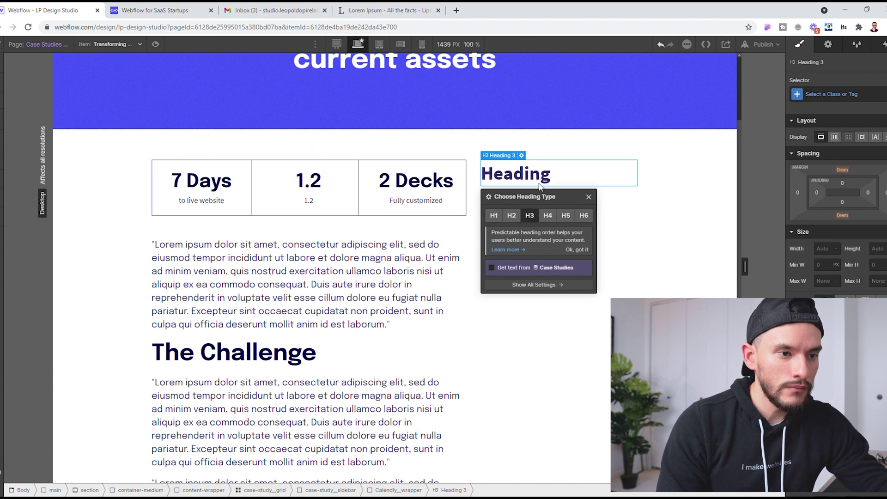
# - Replace the sidebar heading's placeholder text with "Book a call"
pyautogui.doubleClick(527, 180)
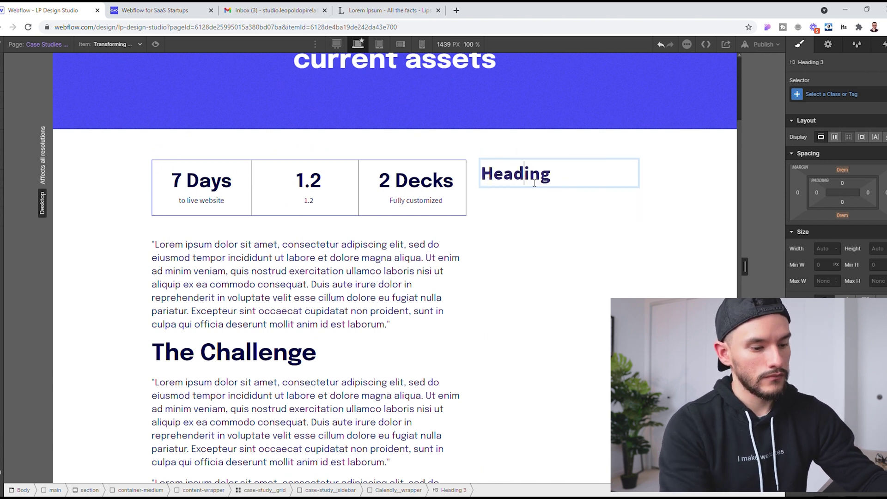
pyautogui.hotkey('ctrl', 'a')
pyautogui.write('bOOK')
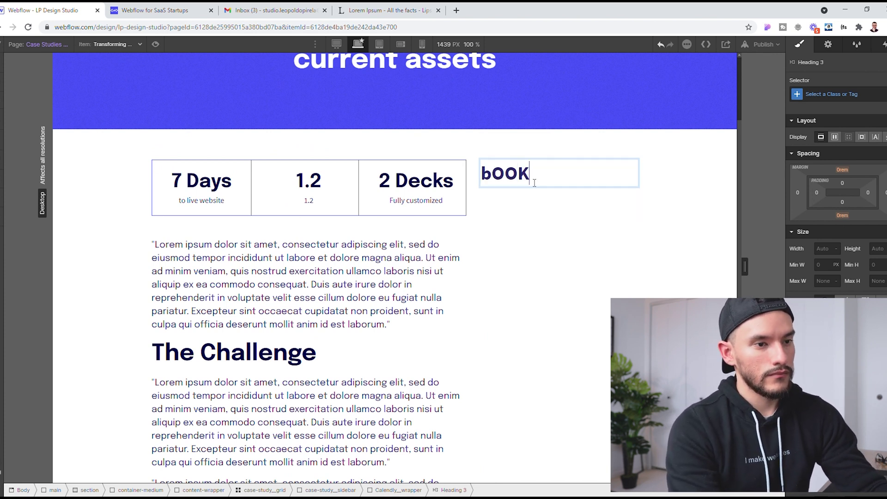
pyautogui.press('BackSpace')
pyautogui.press('BackSpace')
pyautogui.press('BackSpace')
pyautogui.press('BackSpace')
pyautogui.write('Book a call')
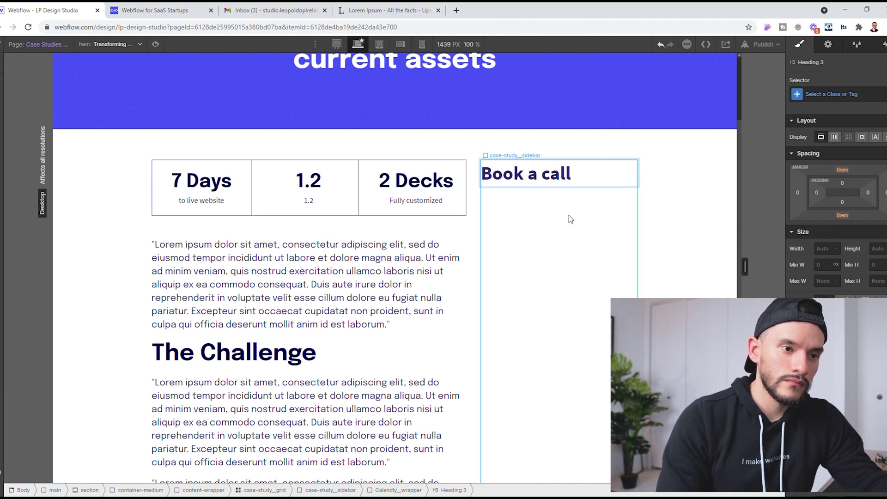
pyautogui.press('Escape')
# - Apply the existing h3 class to the "Book a call" heading
pyautogui.click(847, 95)
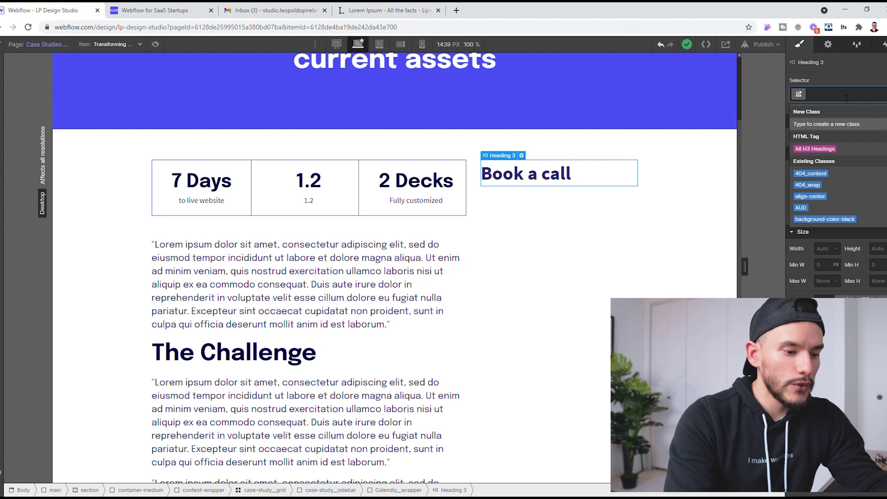
pyautogui.write('h3')
pyautogui.press('Return')
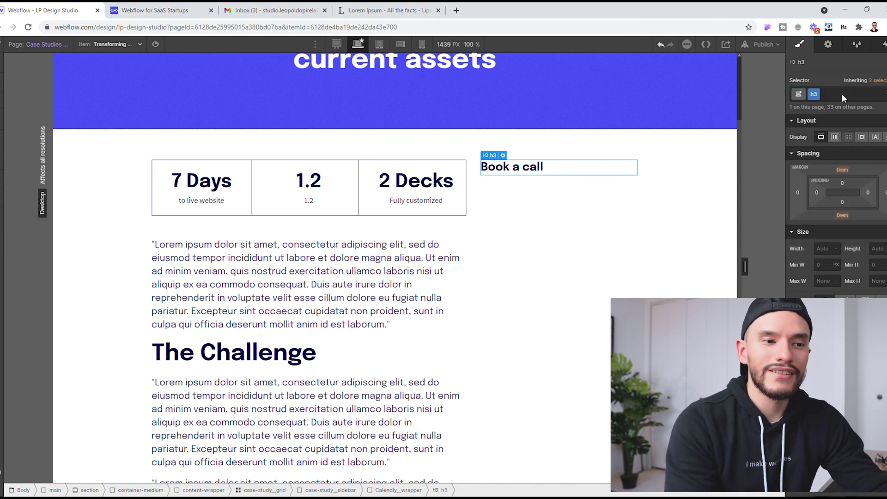
# - Add a Paragraph below the "Book a call" heading in case-study__sidebar
pyautogui.click(535, 190)
pyautogui.press('a')
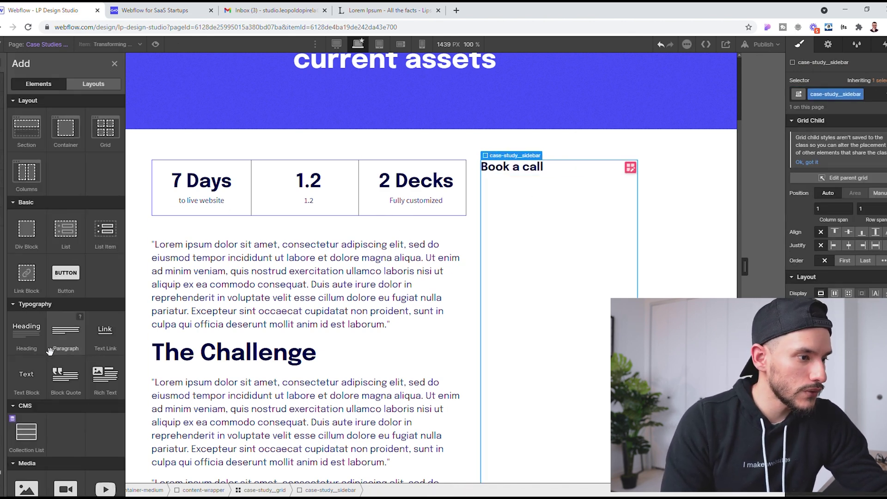
pyautogui.moveTo(65, 347); pyautogui.dragTo(576, 198)
# - Apply the existing Paragraph class with the small__p combo class to the sidebar paragraph
pyautogui.click(828, 94)
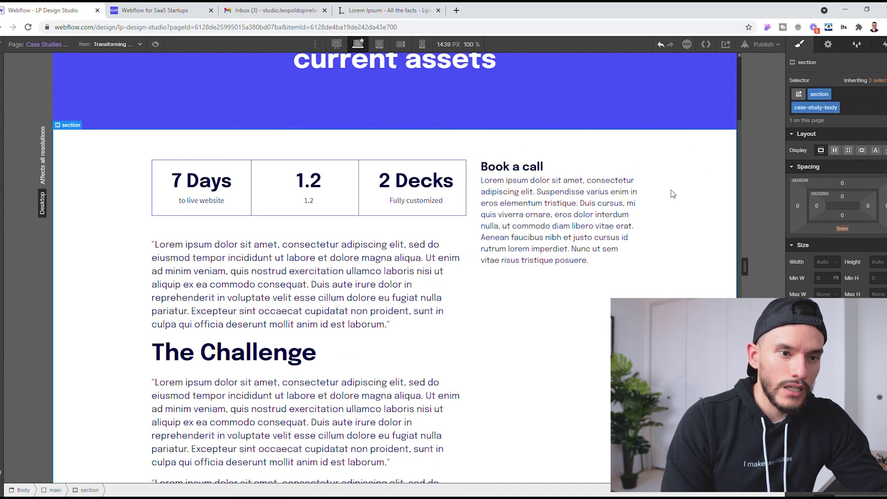
pyautogui.write('pa')
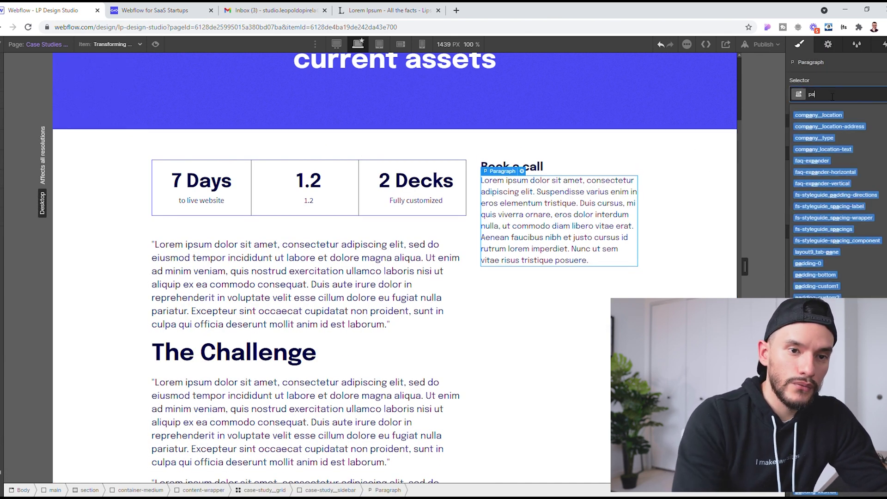
pyautogui.write('ragraph')
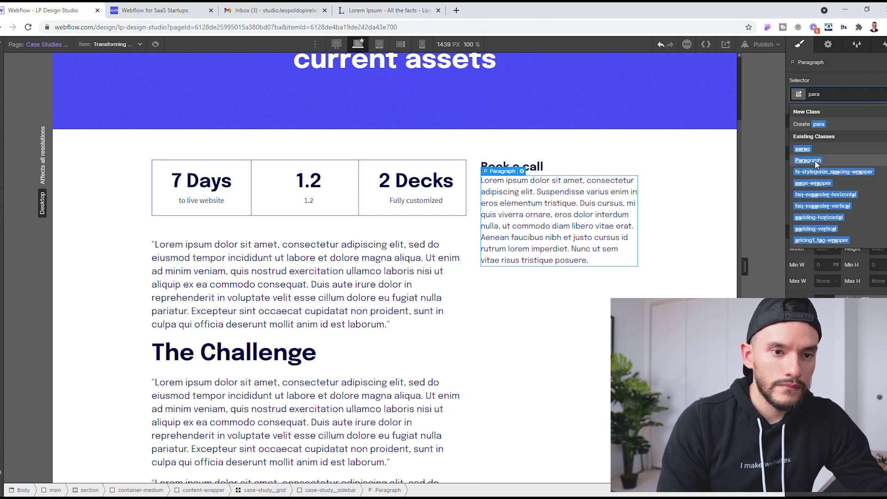
pyautogui.click(815, 160)
pyautogui.click(855, 94)
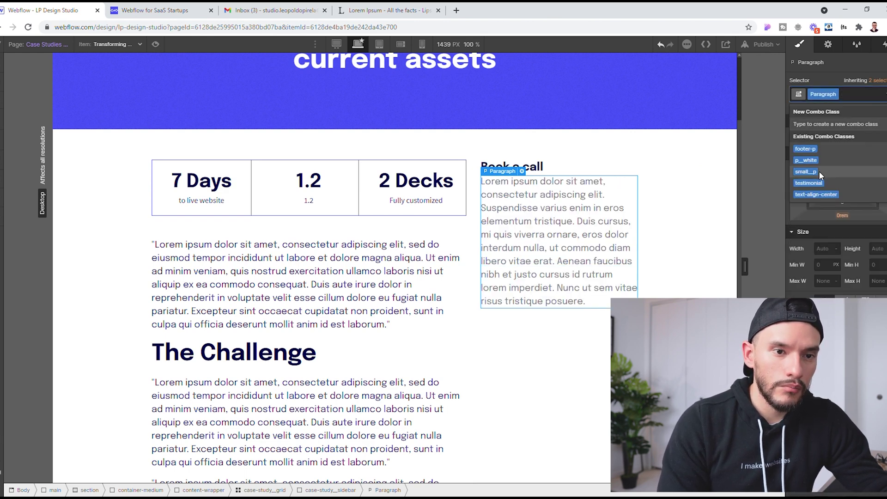
pyautogui.click(818, 172)
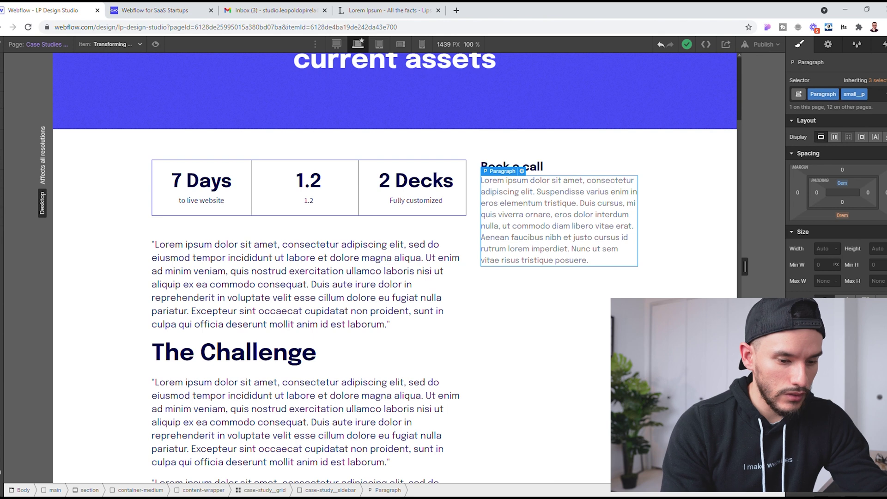
# - Increase the line spacing of the sidebar paragraph
pyautogui.press('Return')
pyautogui.click(89, 490)
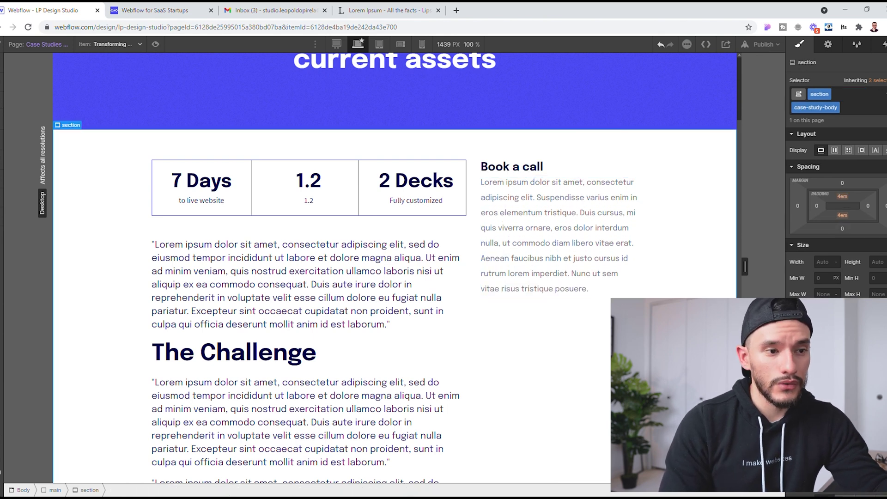
# - Add the Footer symbol to the page and place it below main as the last element of Body
pyautogui.scroll(-10, 573, 273)
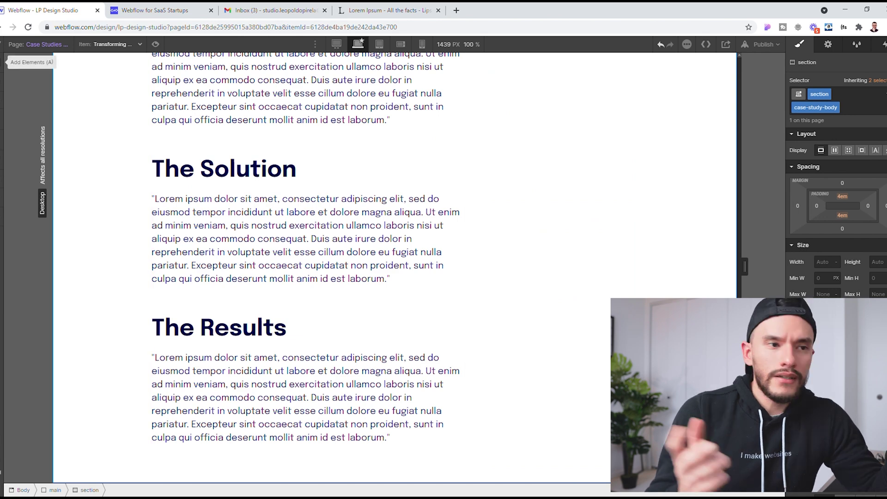
pyautogui.hotkey('shift', 'a')
pyautogui.moveTo(54, 144); pyautogui.dragTo(12, 100)
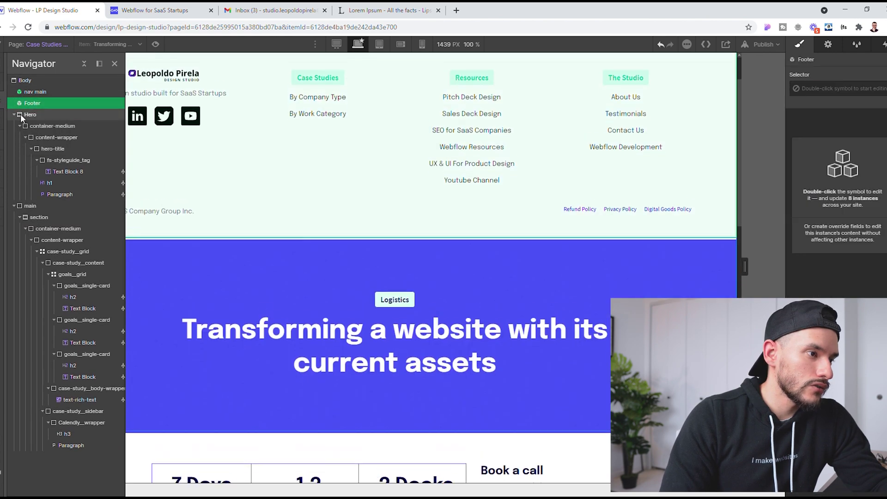
pyautogui.click(14, 126)
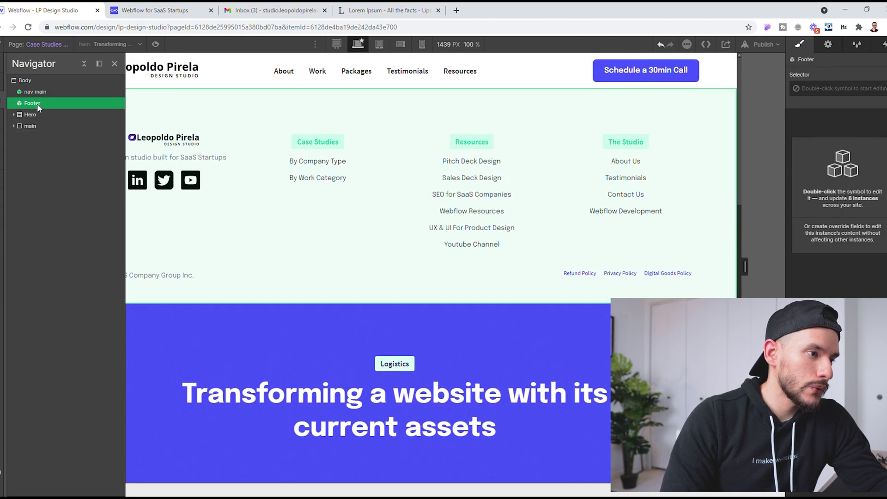
pyautogui.moveTo(34, 103); pyautogui.dragTo(37, 141)
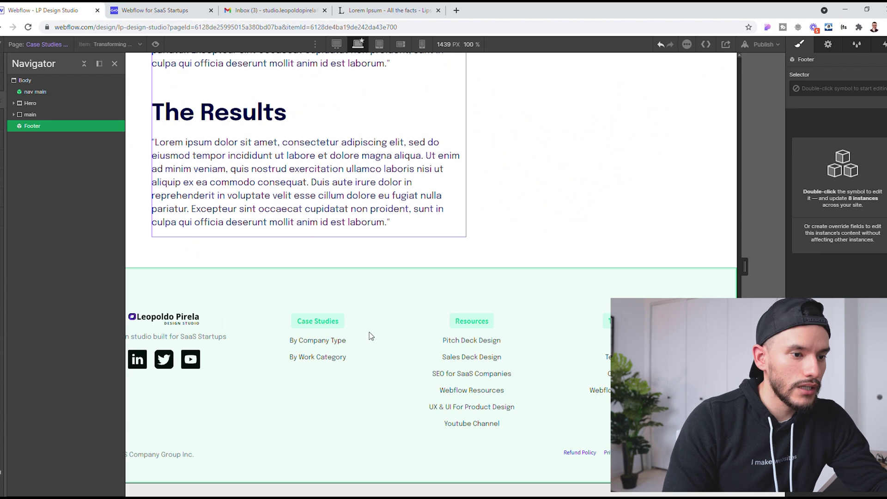
pyautogui.click(588, 251)
pyautogui.scroll(20, 647, 259)
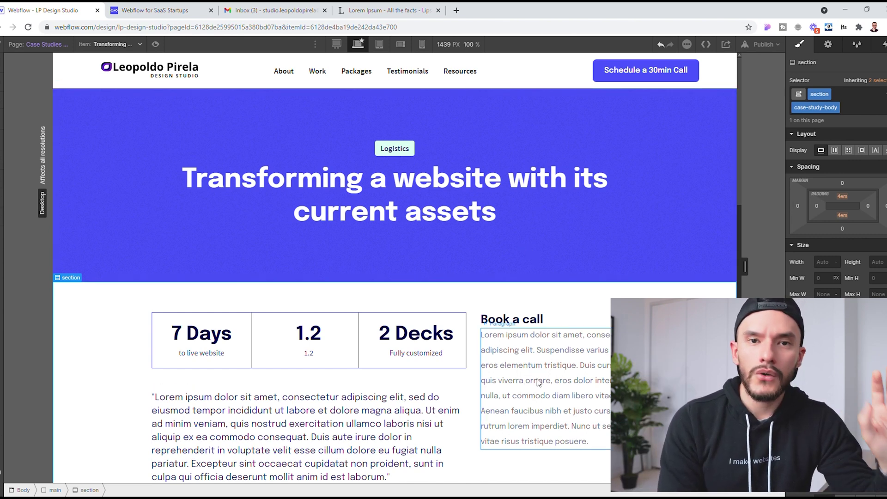
pyautogui.click(588, 398)
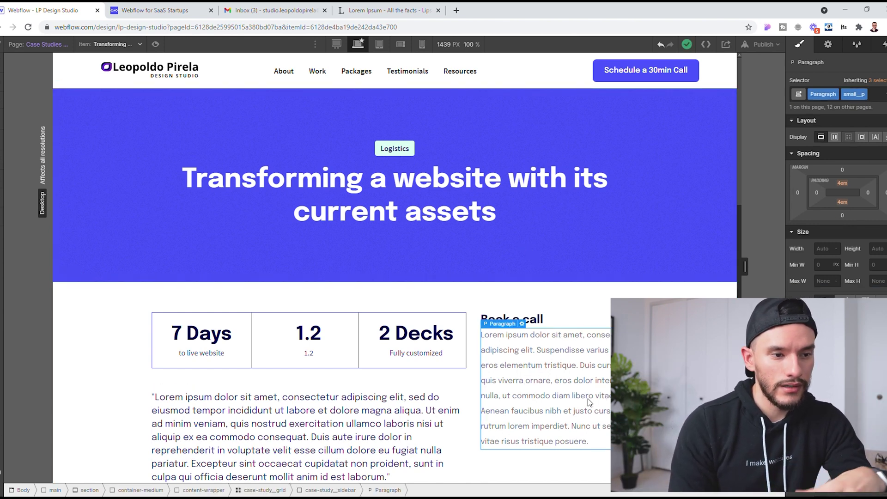
pyautogui.scroll(-5, 476, 344)
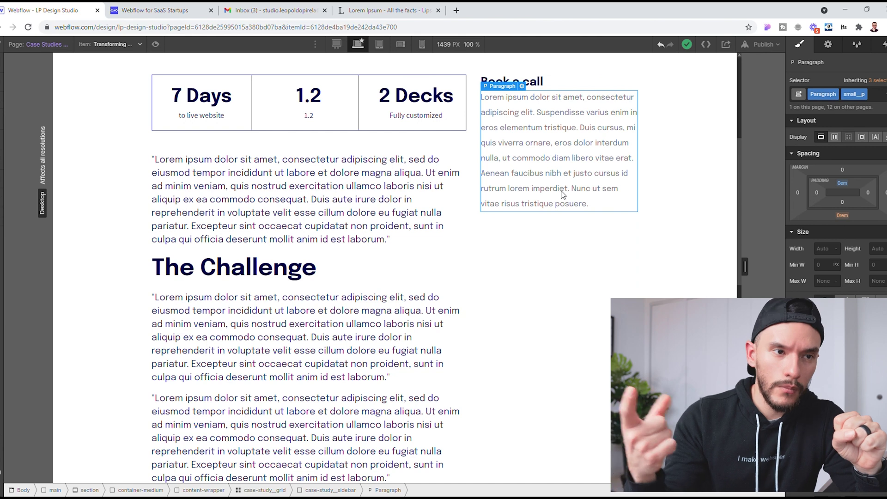
pyautogui.click(531, 79)
pyautogui.scroll(5, 372, 265)
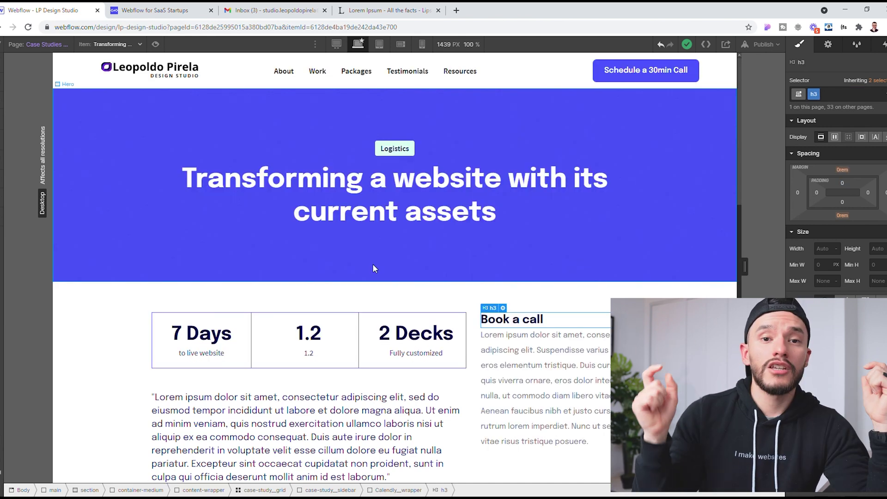